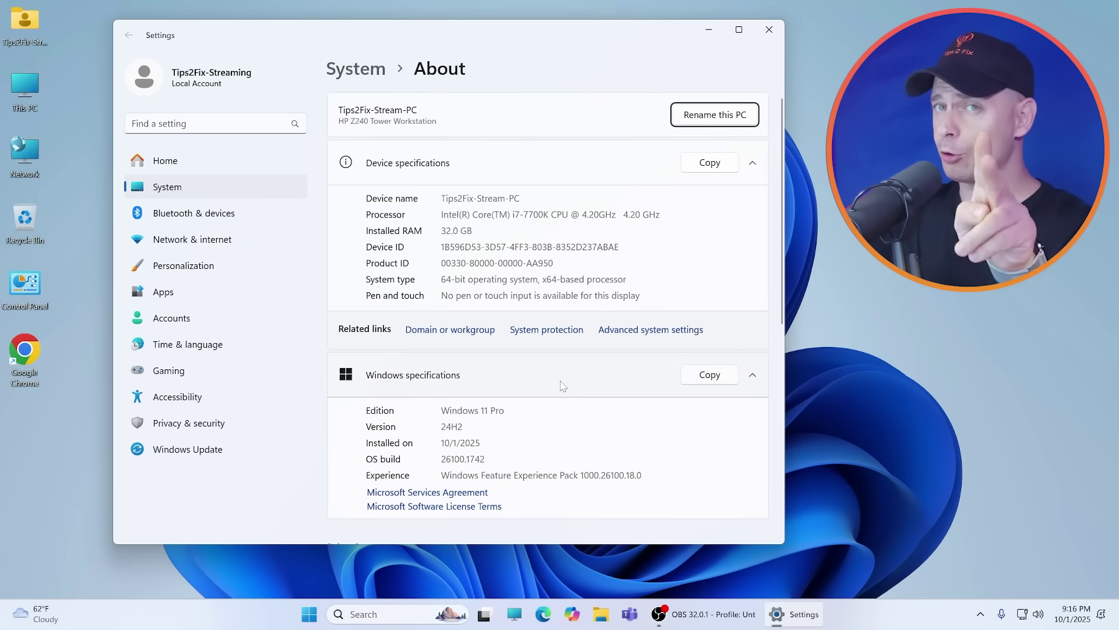
- Scroll the About page to confirm Windows 11 Pro version 24H2, OS build 26100.1742
scroll(561, 384, down, 3)
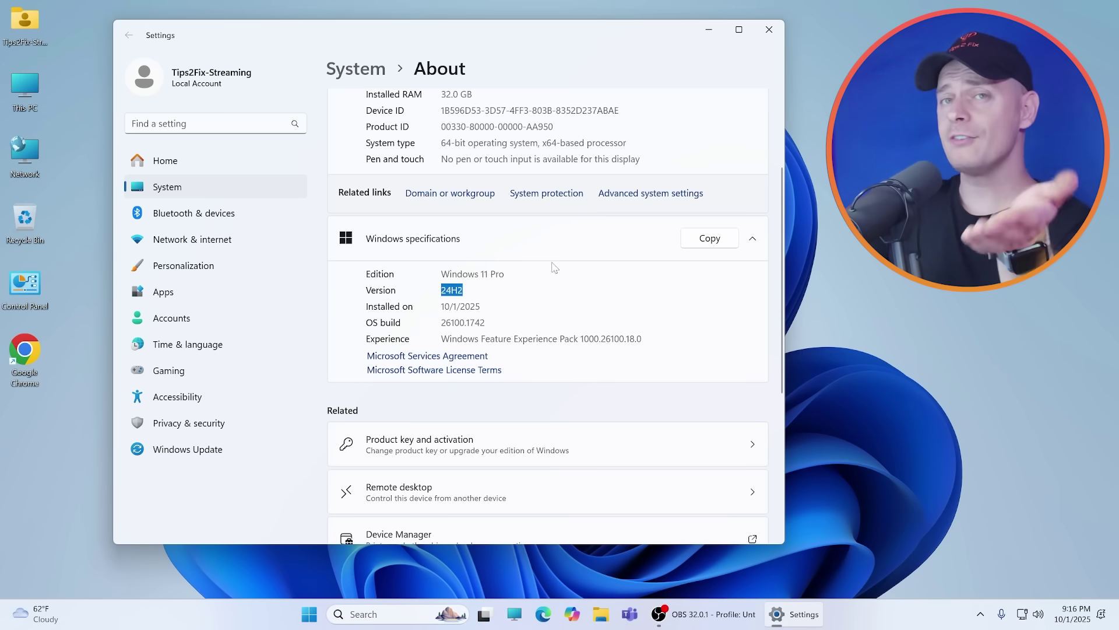
- Check for and install pending Windows updates, bringing the PC to OS build 26100.6725
click(187, 449)
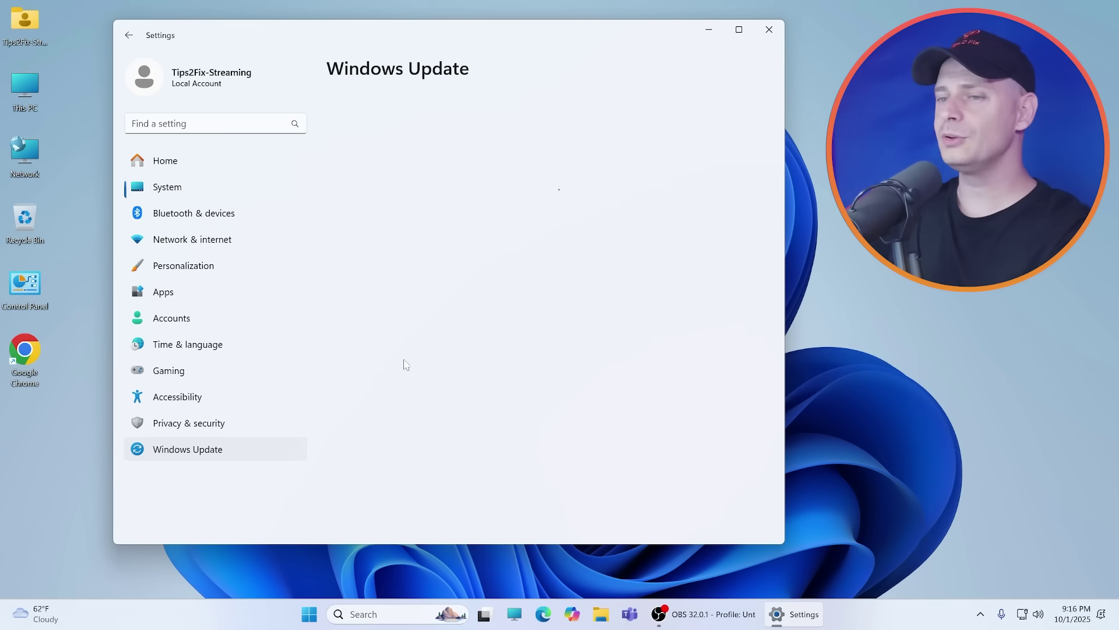
click(711, 142)
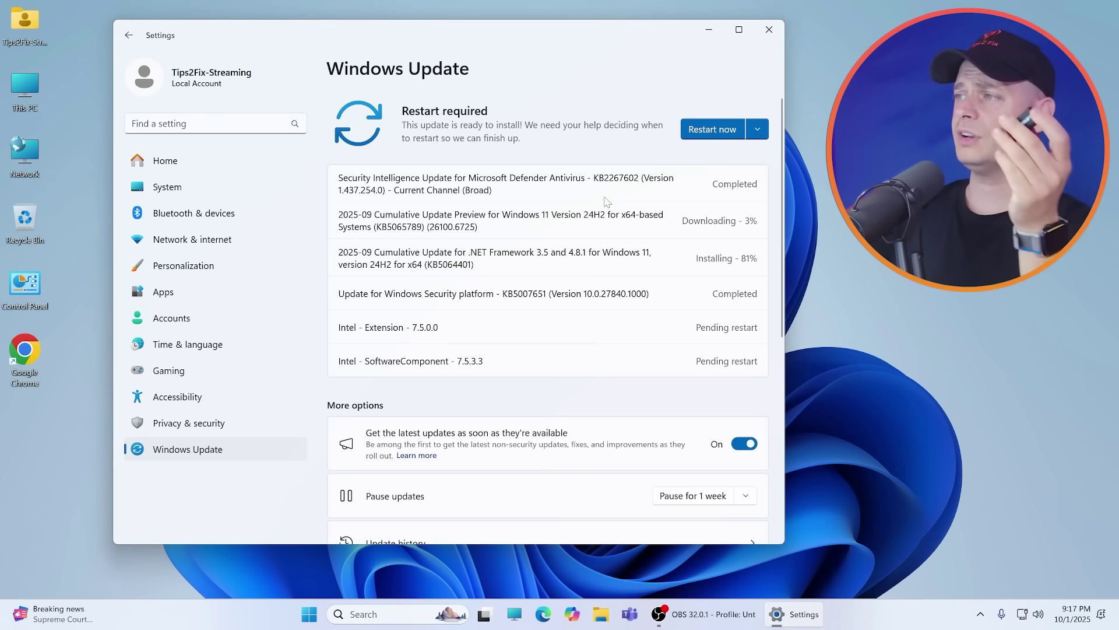
scroll(470, 310, down, 3)
scroll(469, 310, up, 3)
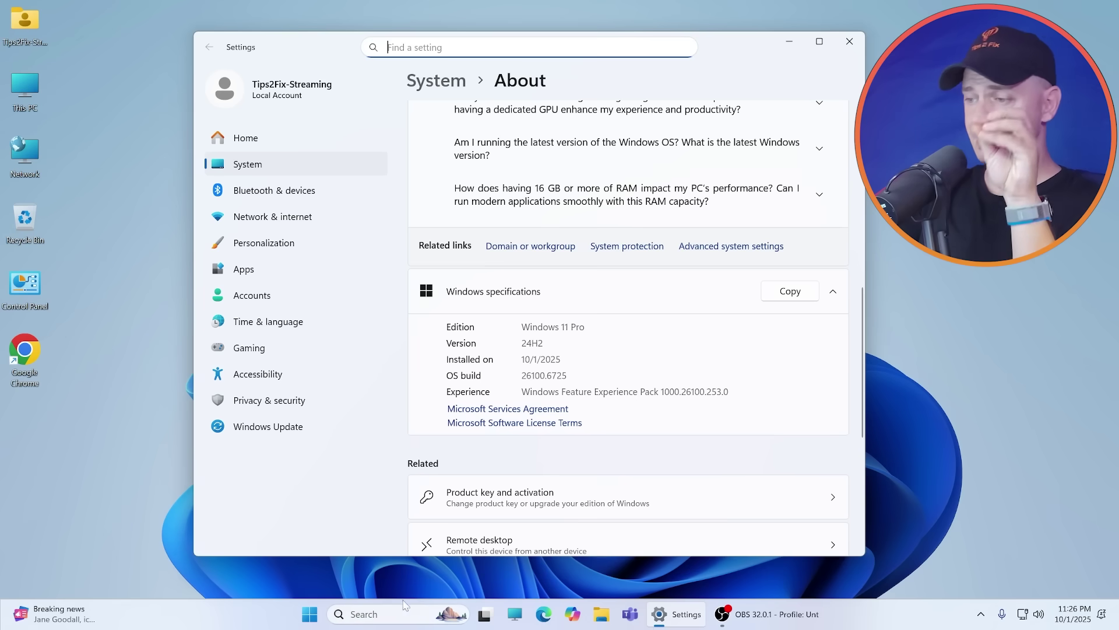
- Launch Chrome, close the What's New tab and enlarge the browser window
double_click(25, 350)
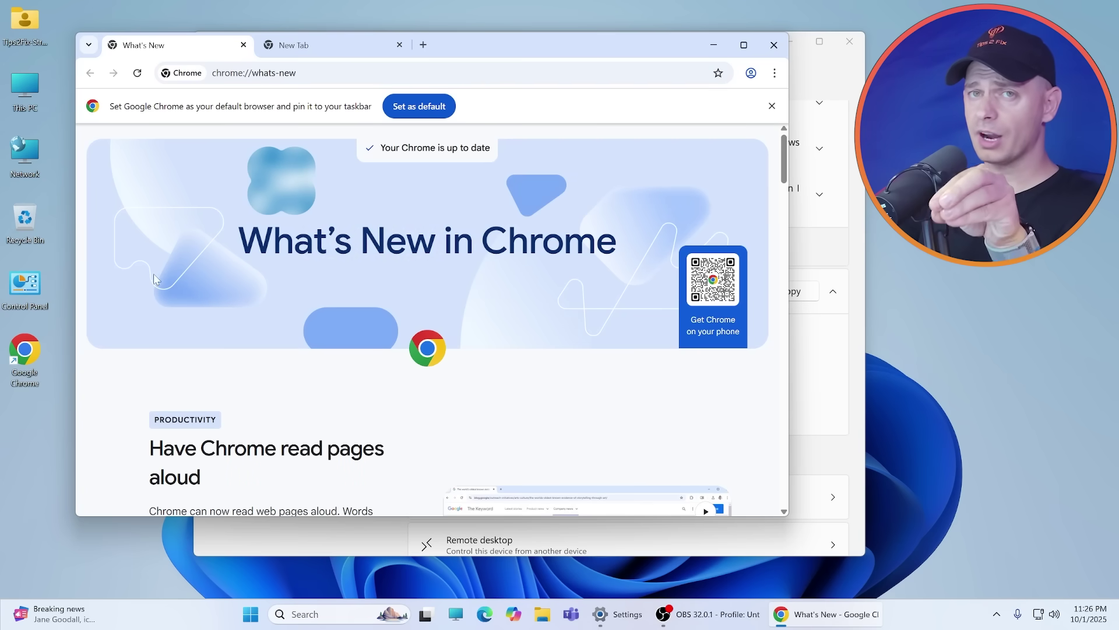
click(295, 47)
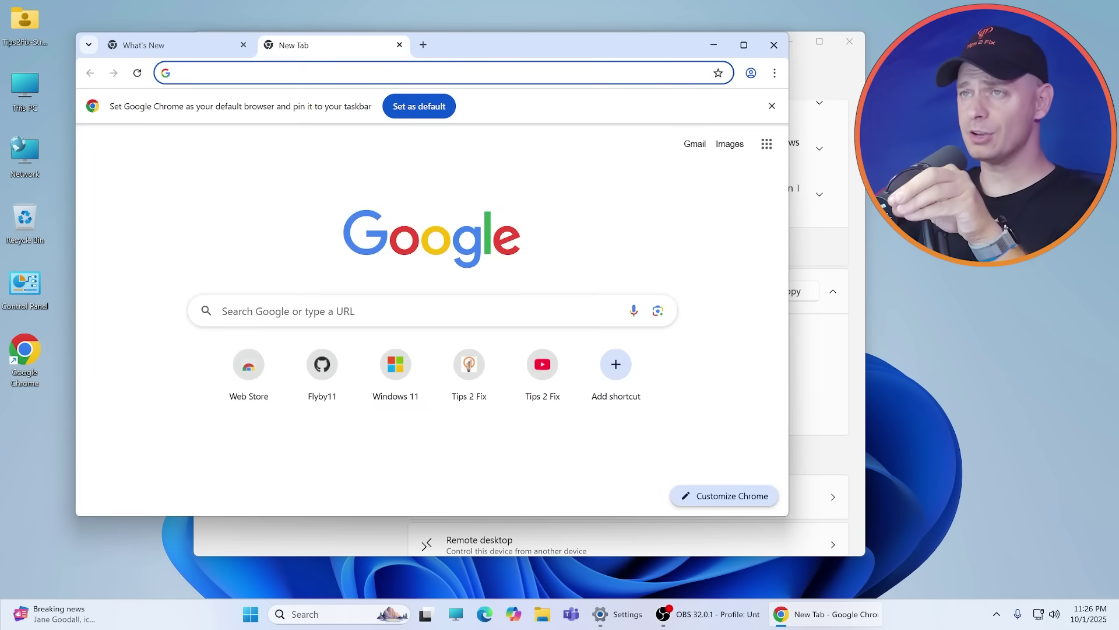
click(243, 45)
drag(434, 48, 434, 39)
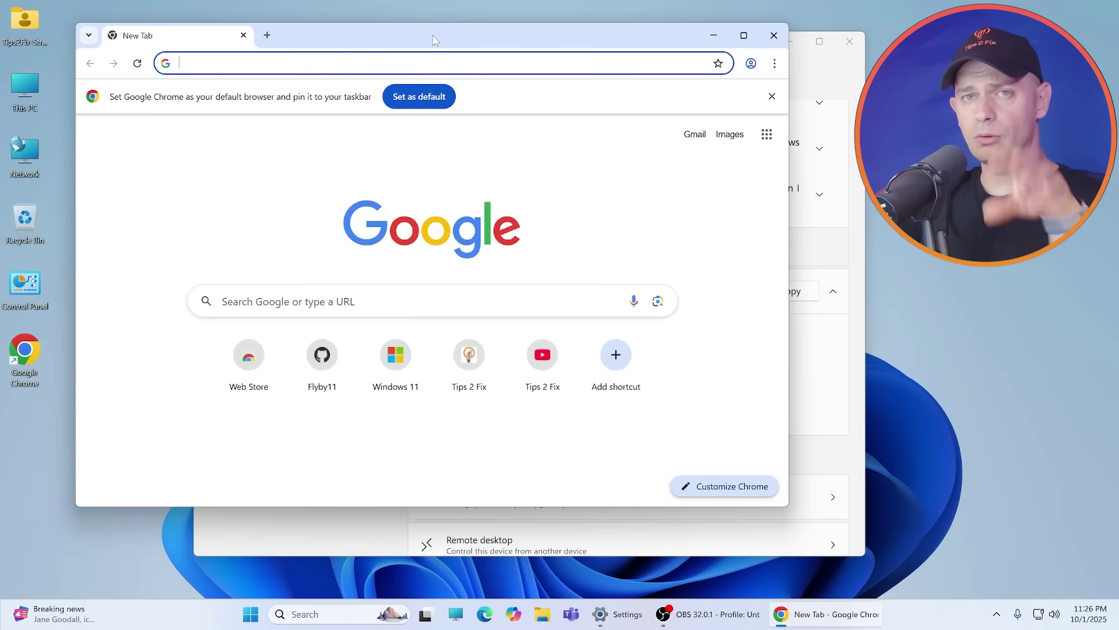
drag(788, 506, 905, 543)
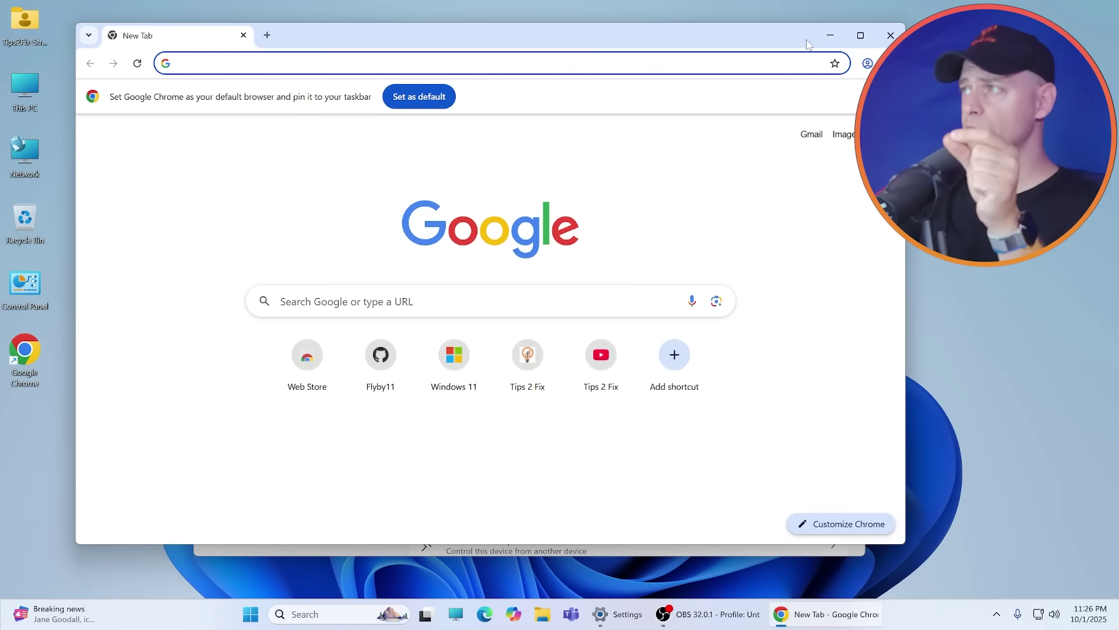
click(830, 36)
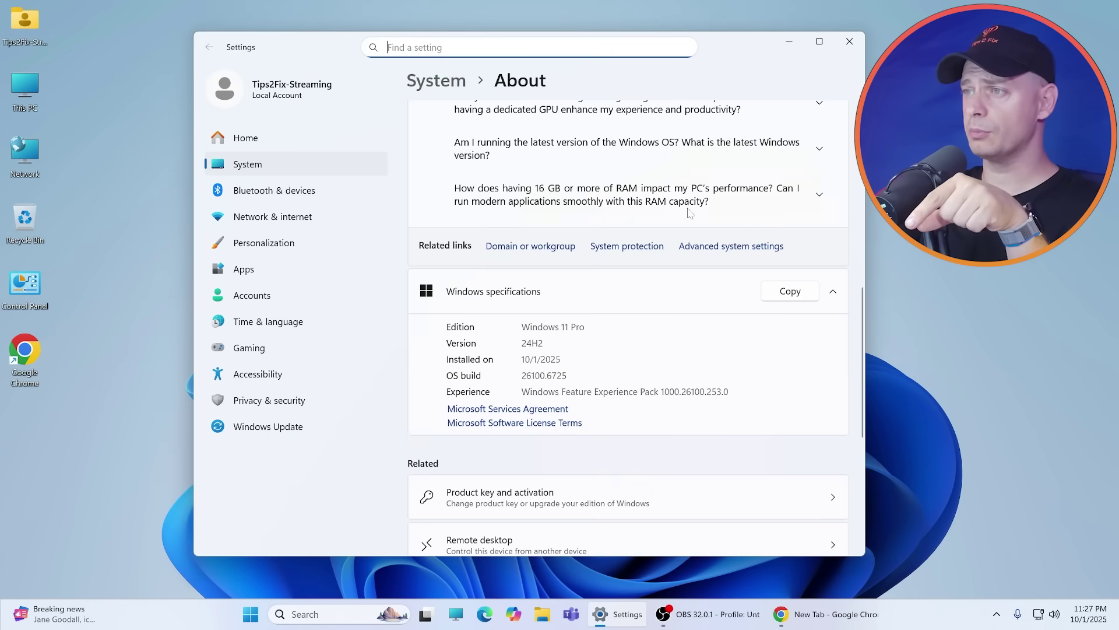
key(alt+Tab)
- Search for tips2fix and open the tips2fix.com website in a maximized window
text(ti)
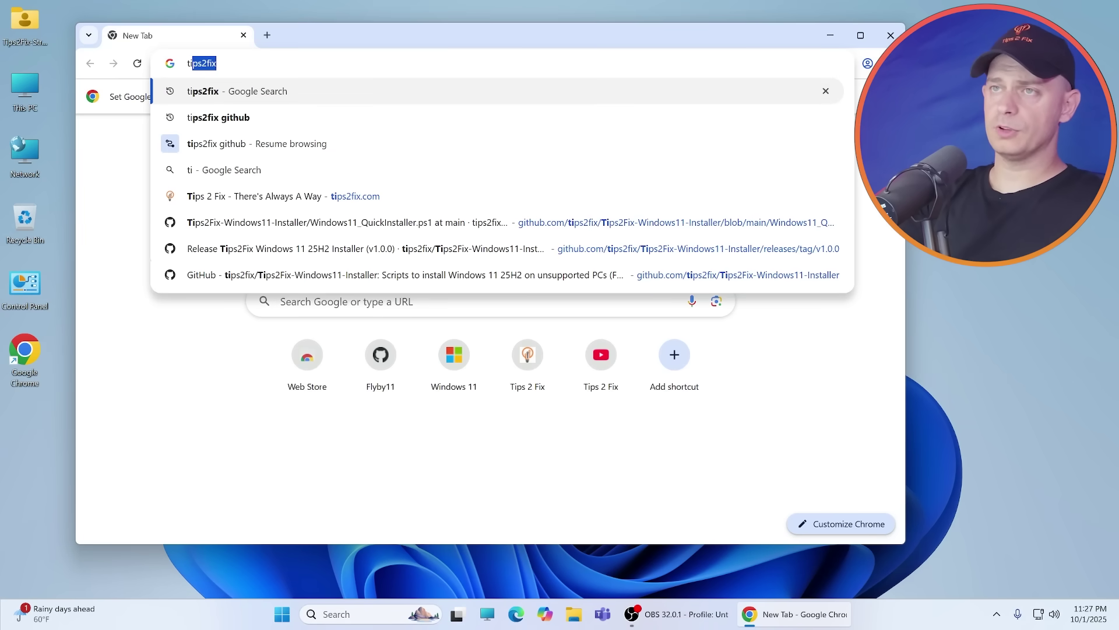
key(Return)
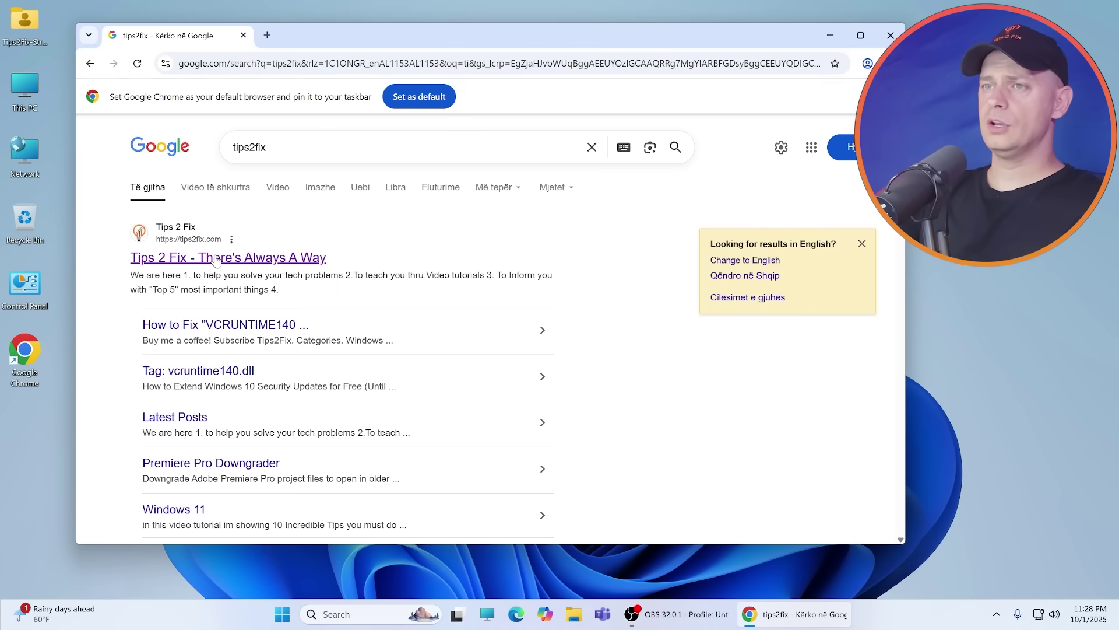
click(340, 237)
double_click(437, 32)
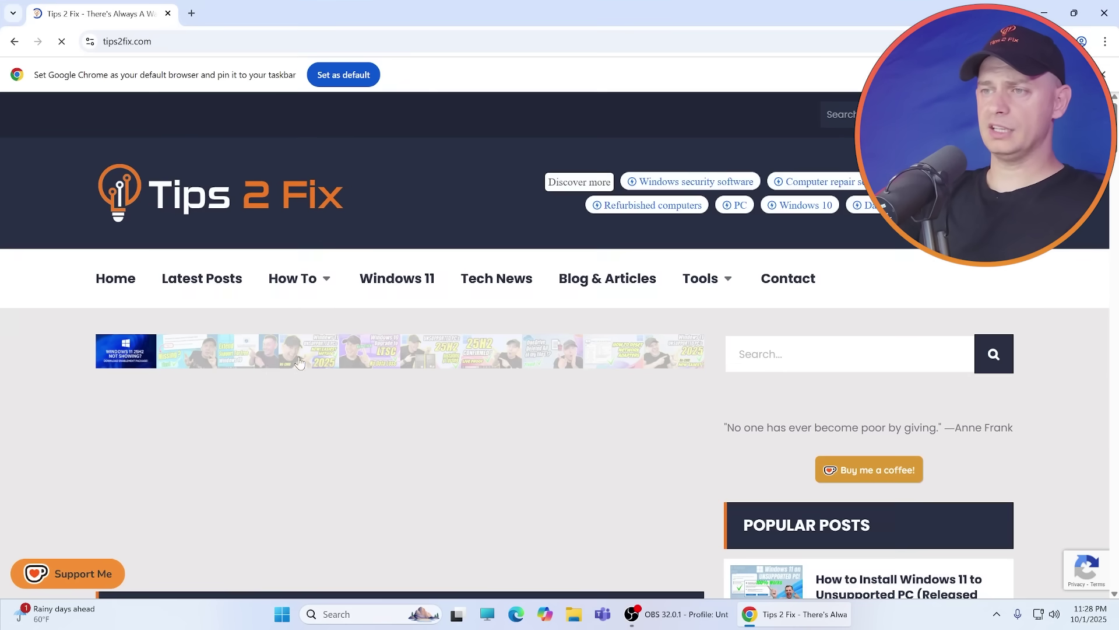
scroll(264, 347, down, 3)
scroll(264, 347, down, 3)
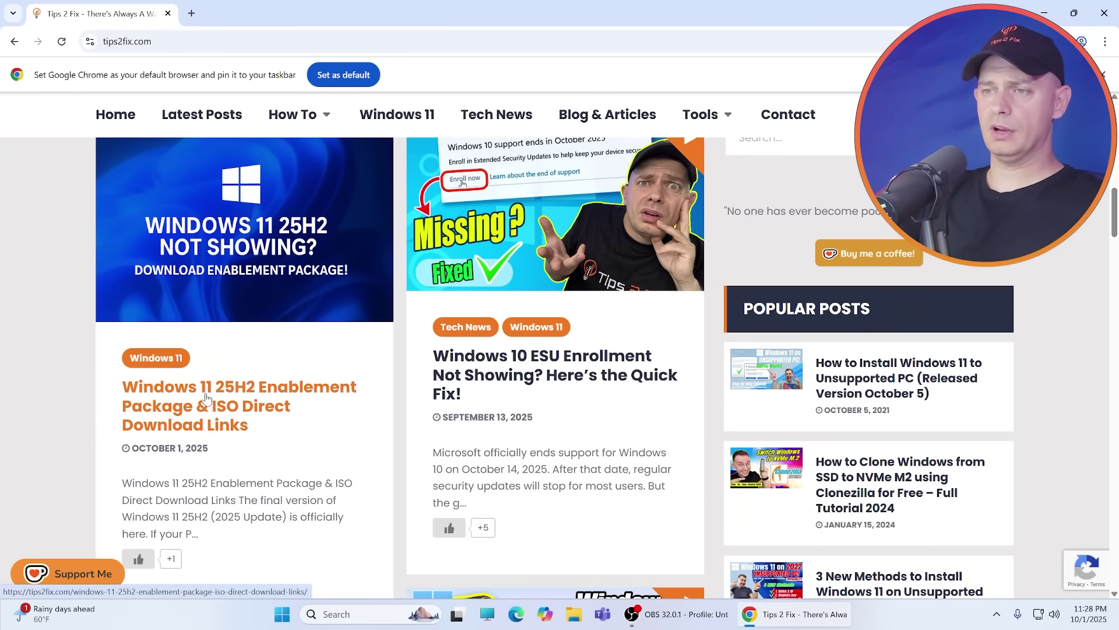
- Open the Windows 11 25H2 Enablement Package article, dismiss the advert and scroll to Option A
click(194, 400)
click(577, 383)
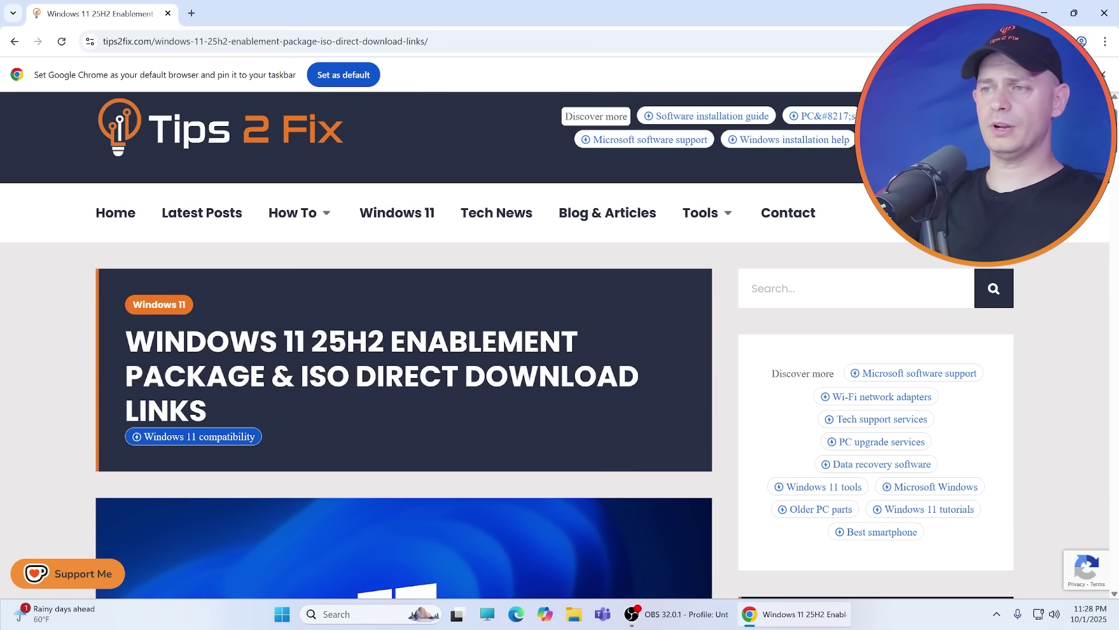
scroll(301, 416, down, 15)
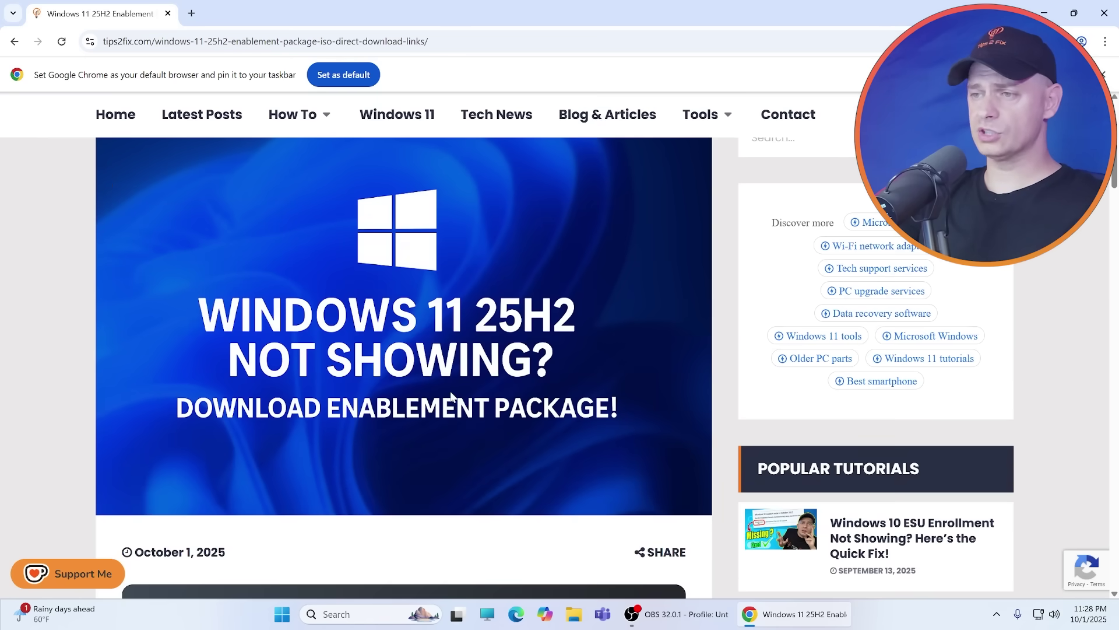
scroll(507, 362, down, 4)
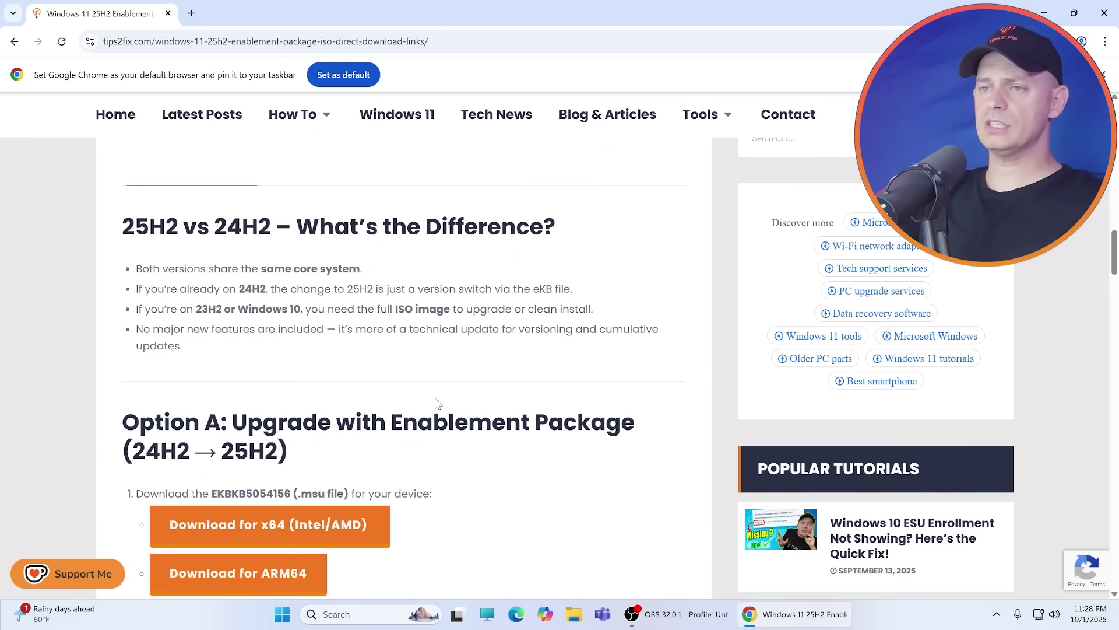
scroll(498, 333, down, 1)
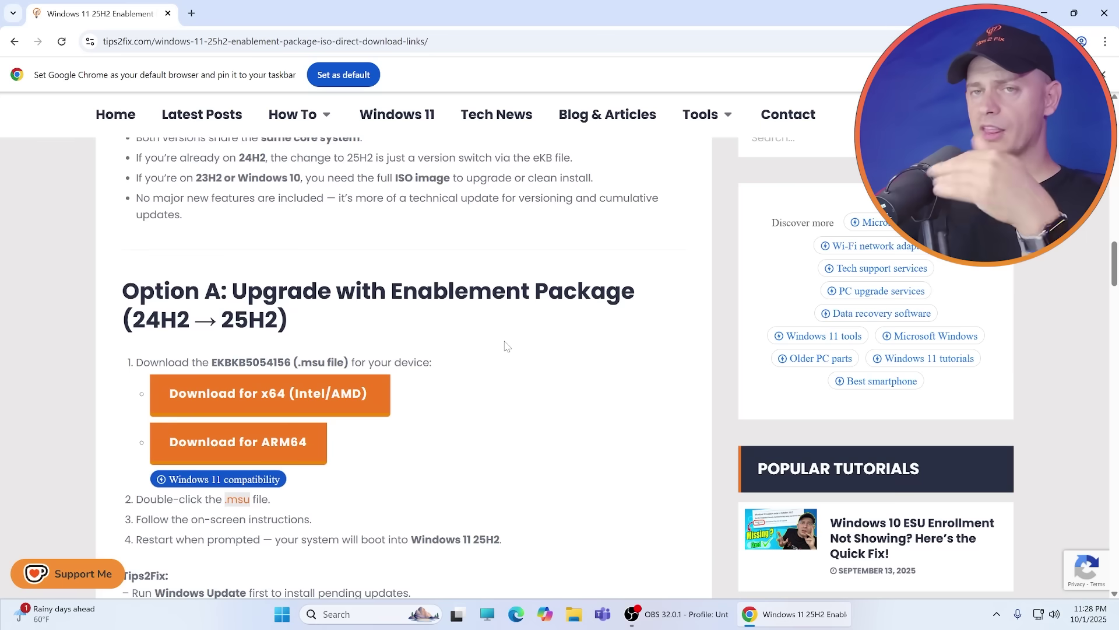
- Download the x64 KB5054156 enablement package .msu and launch it from Chrome's recent downloads
click(268, 340)
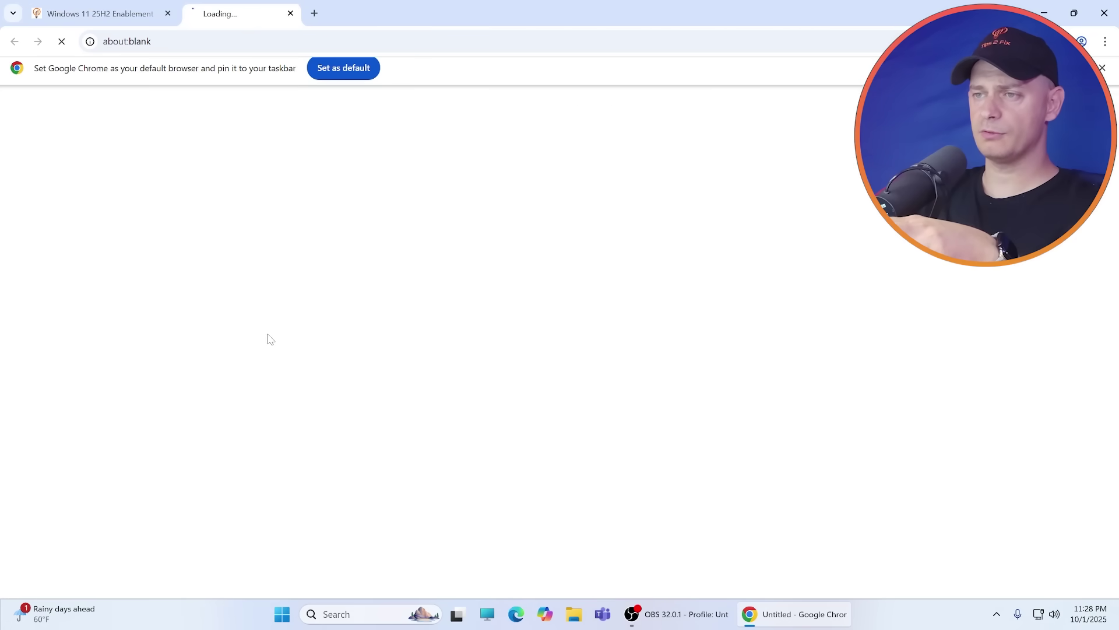
key(super+Down)
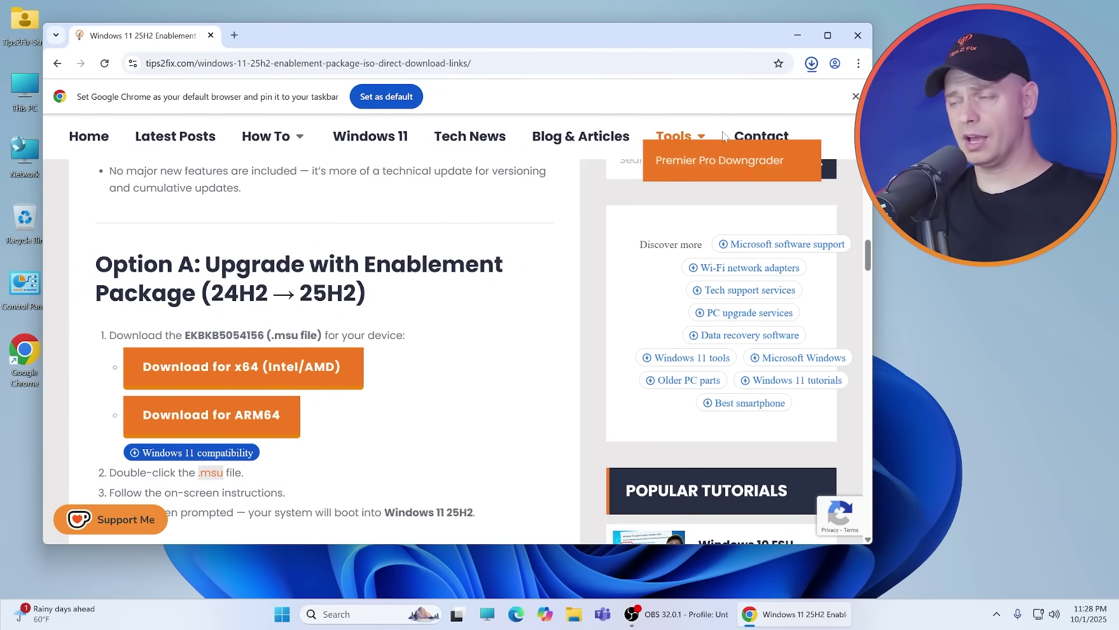
click(811, 64)
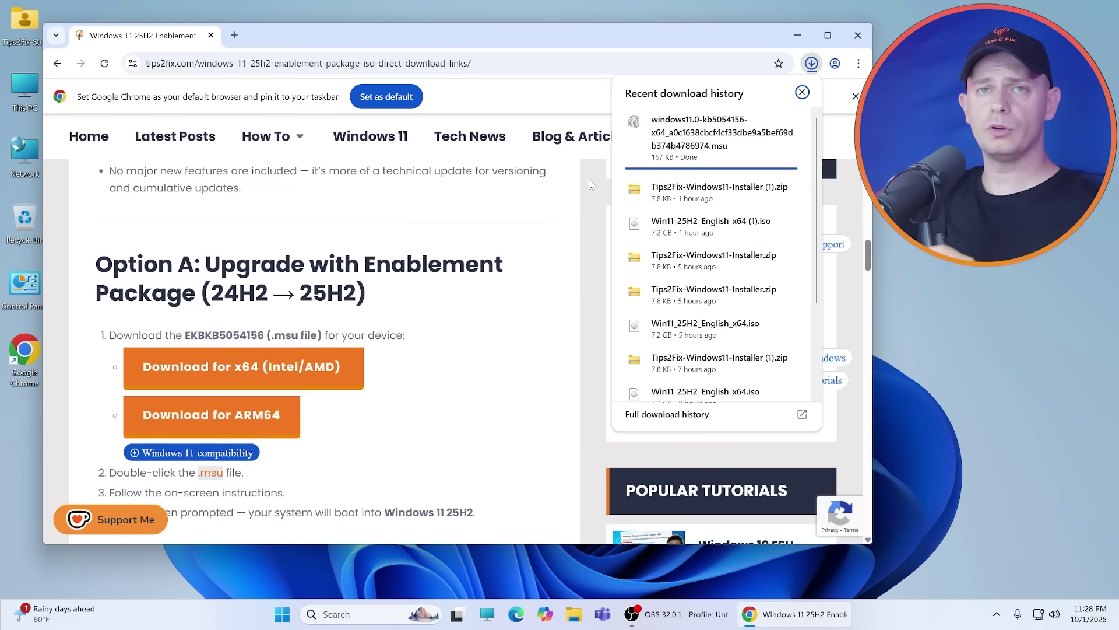
mouse_move(673, 135)
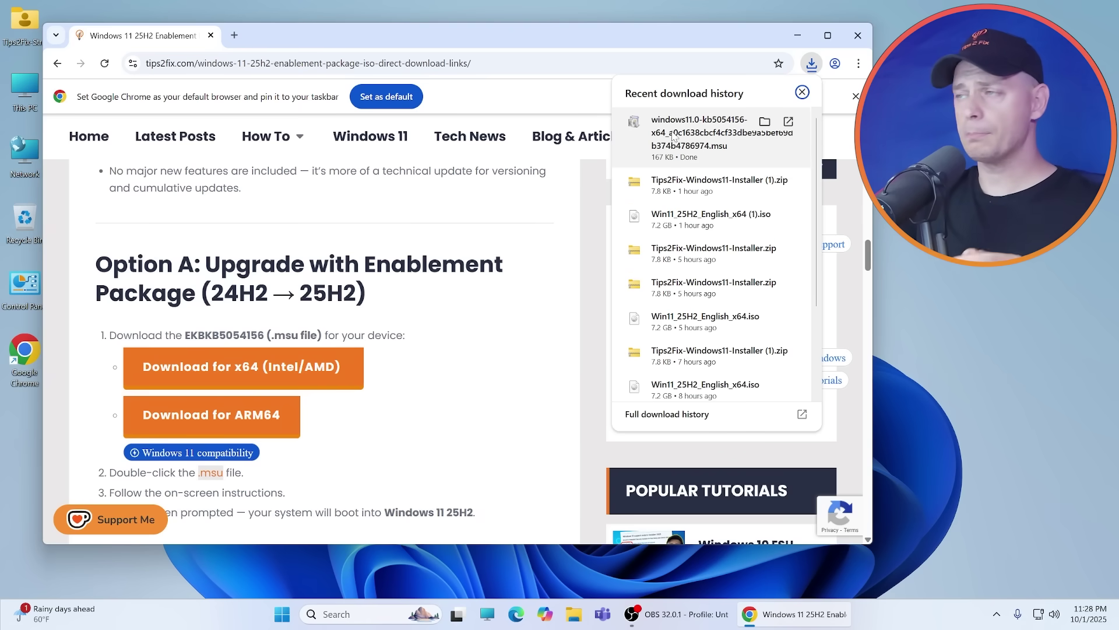
click(672, 140)
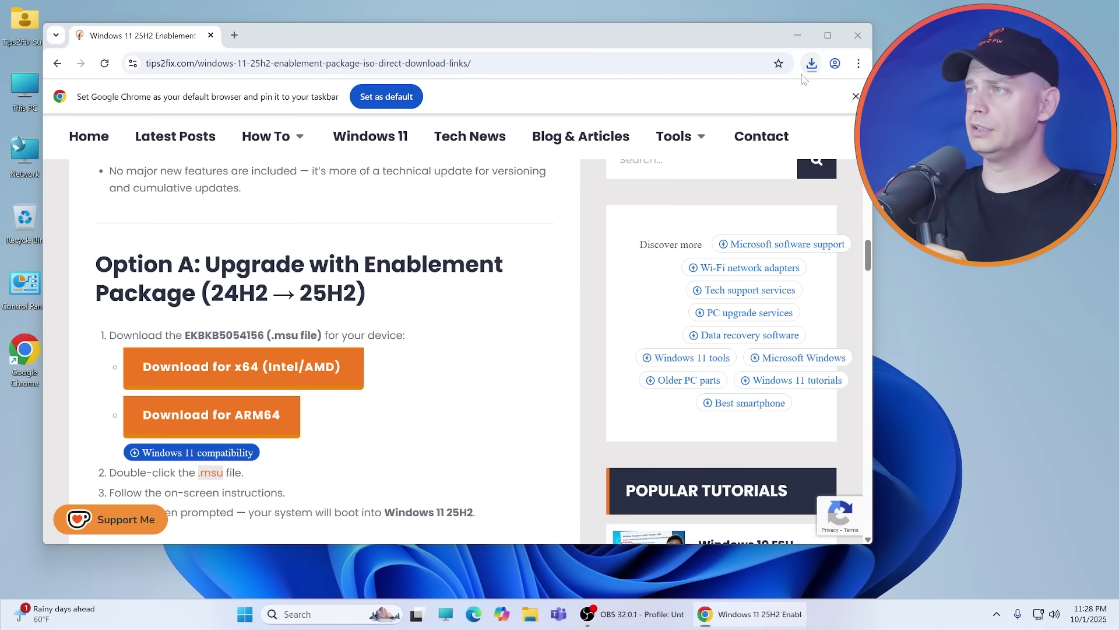
- Confirm installing update KB5054156 and let the Standalone Installer run to completion
click(796, 37)
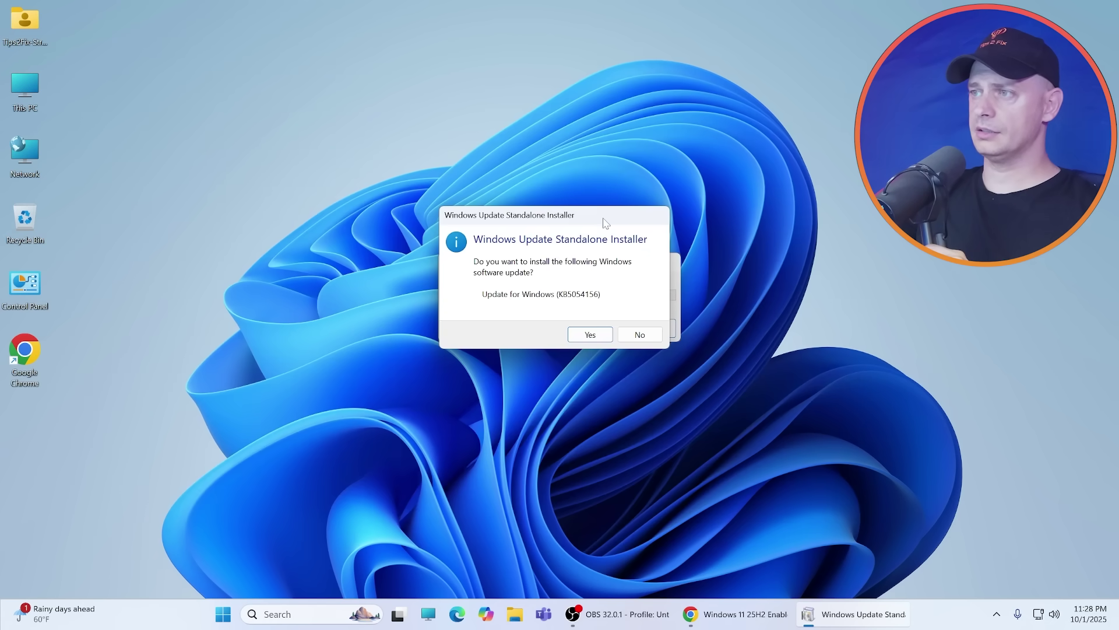
drag(603, 223, 404, 182)
click(390, 295)
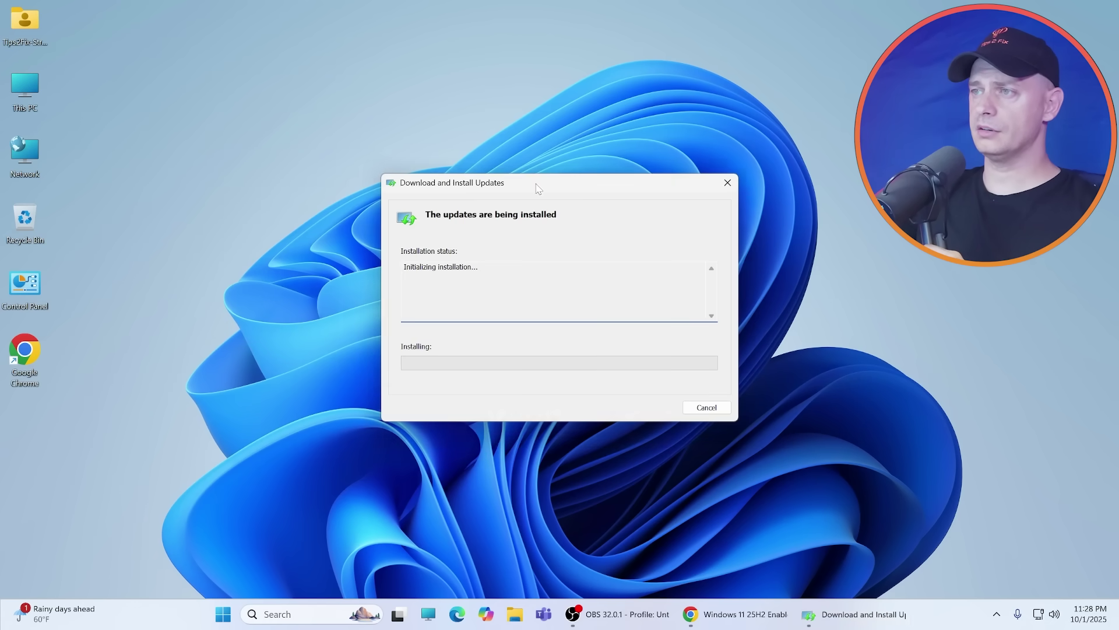
drag(537, 185, 276, 116)
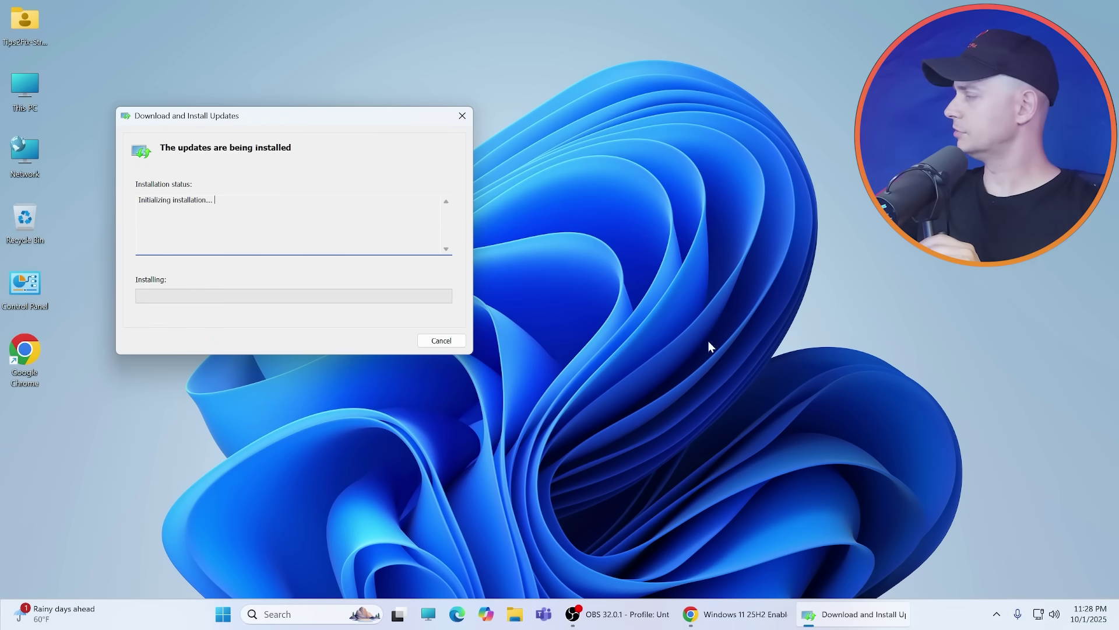
drag(270, 121, 299, 93)
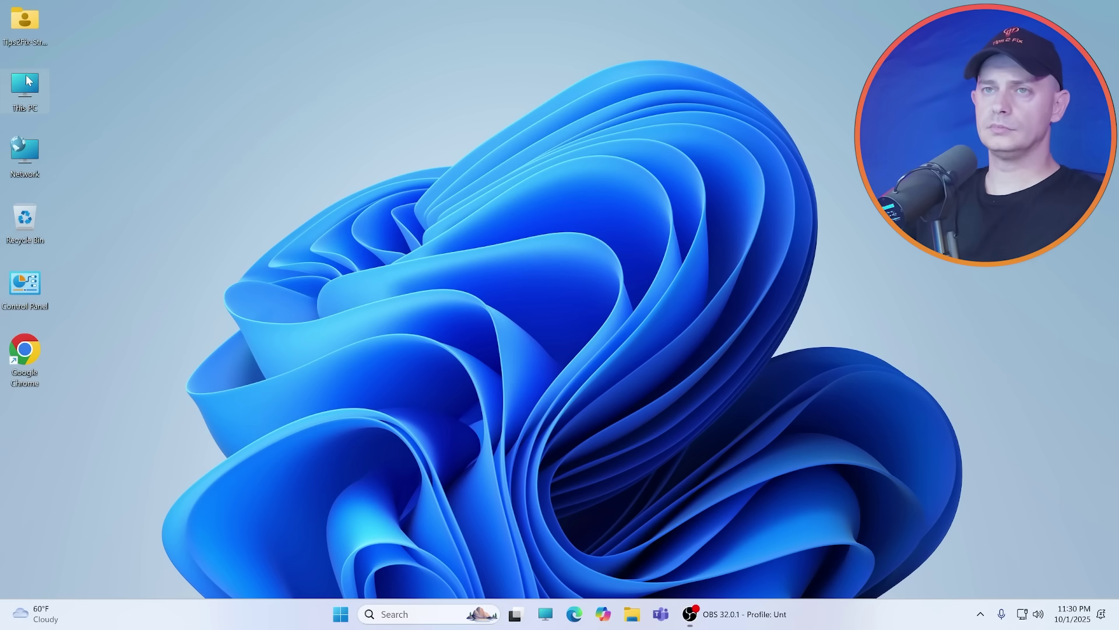
- Open This PC's About details to confirm version 25H2, OS build 26200.6725
right_click(24, 85)
click(97, 231)
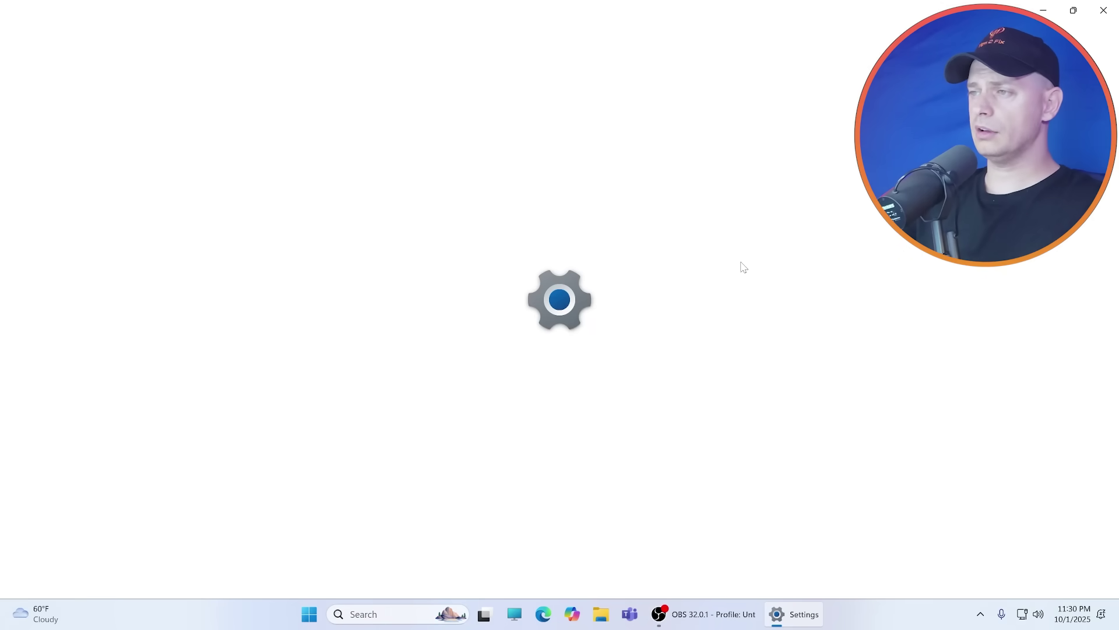
scroll(638, 297, down, 10)
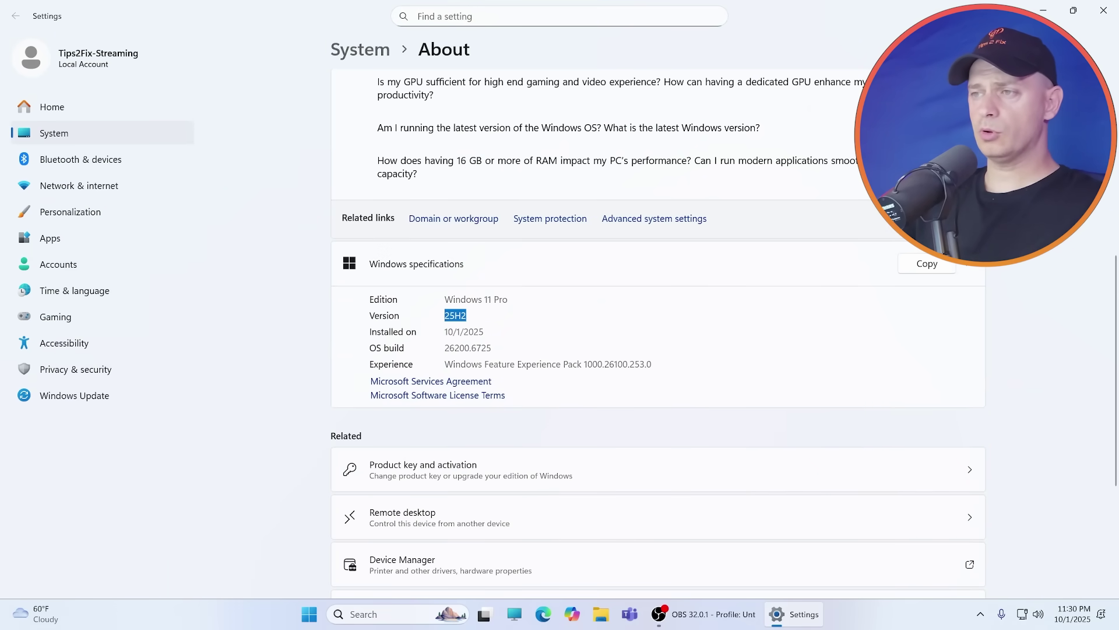
- Run PC Health Check, dismiss the failed Windows 11 requirements result and close it
click(350, 613)
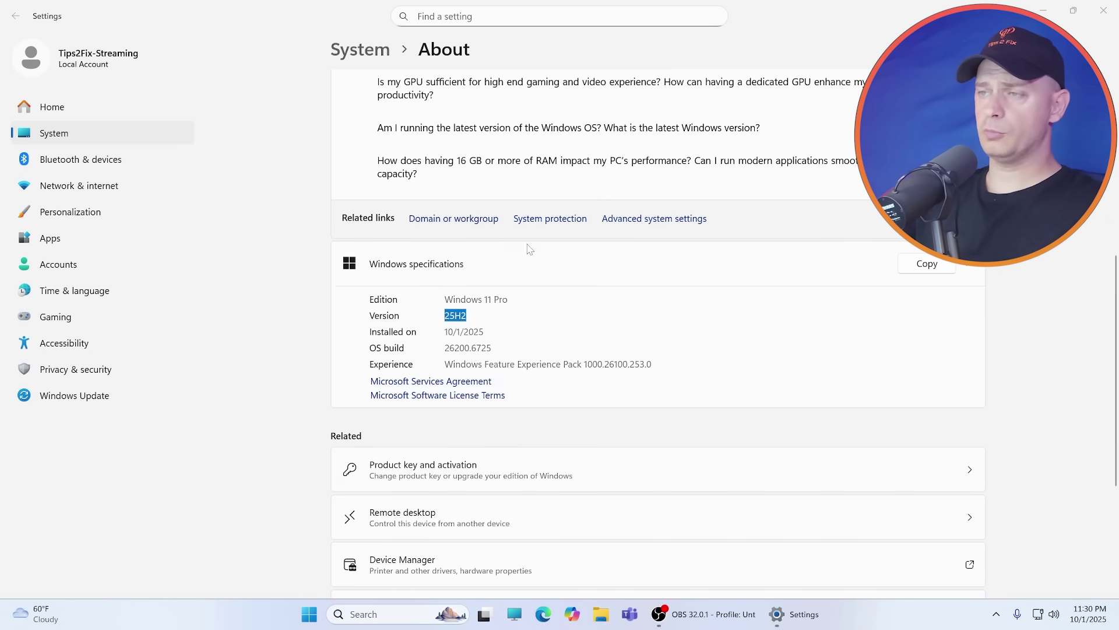
click(1073, 10)
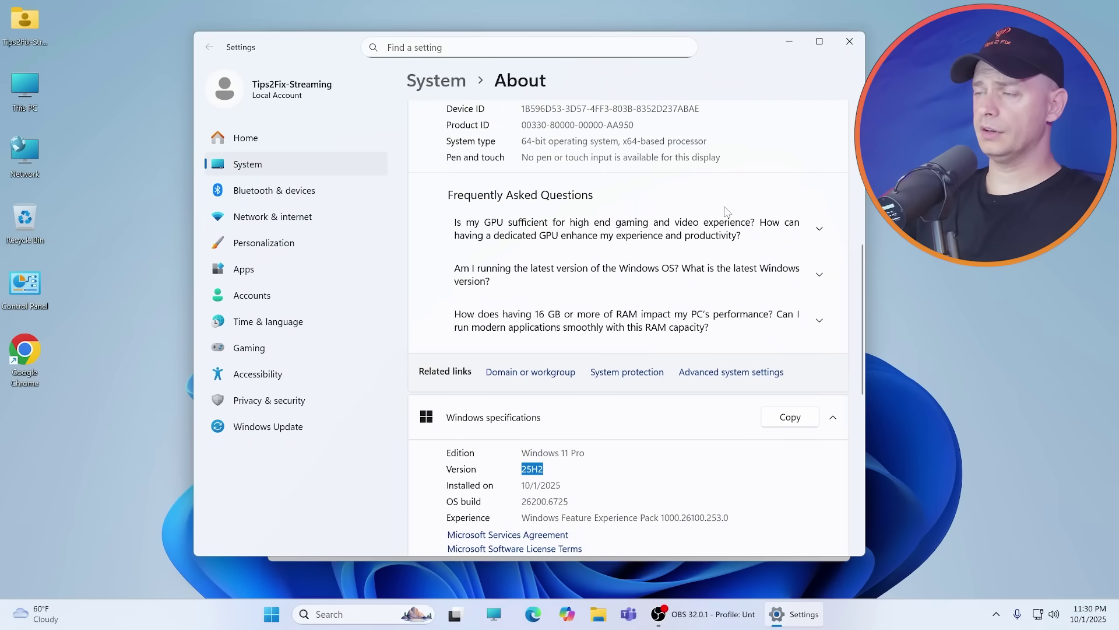
click(832, 618)
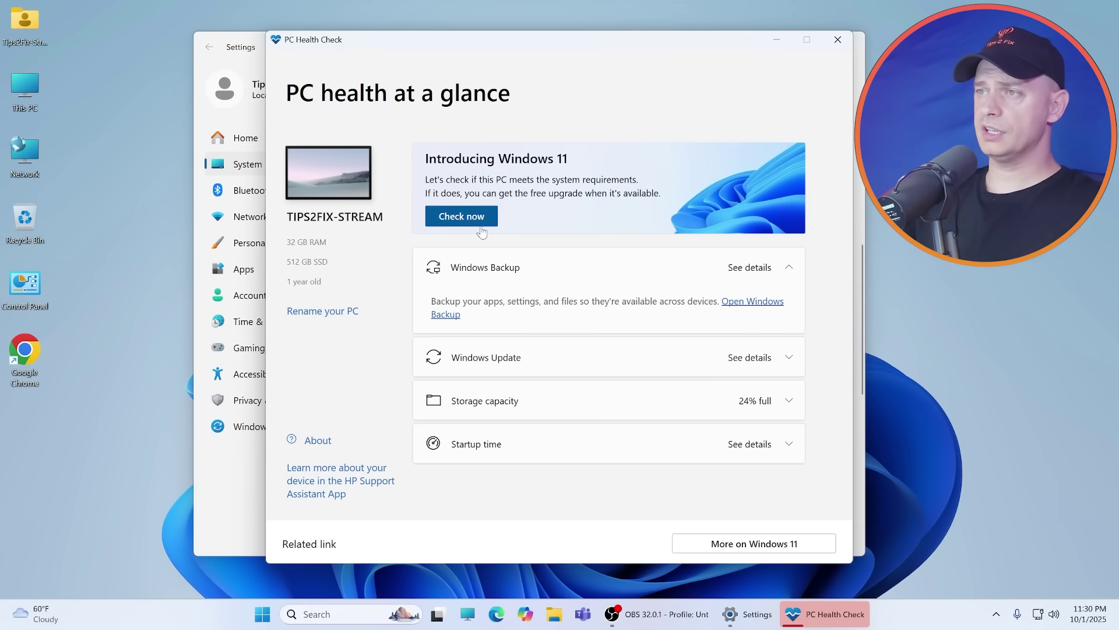
click(461, 215)
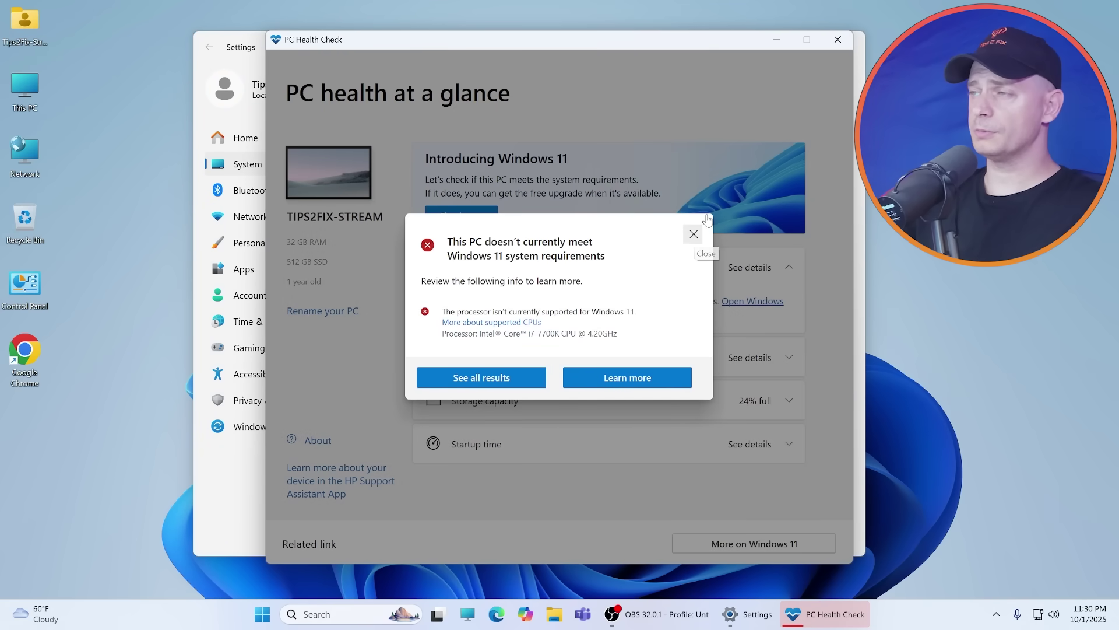
click(694, 234)
click(838, 39)
drag(721, 90, 801, 90)
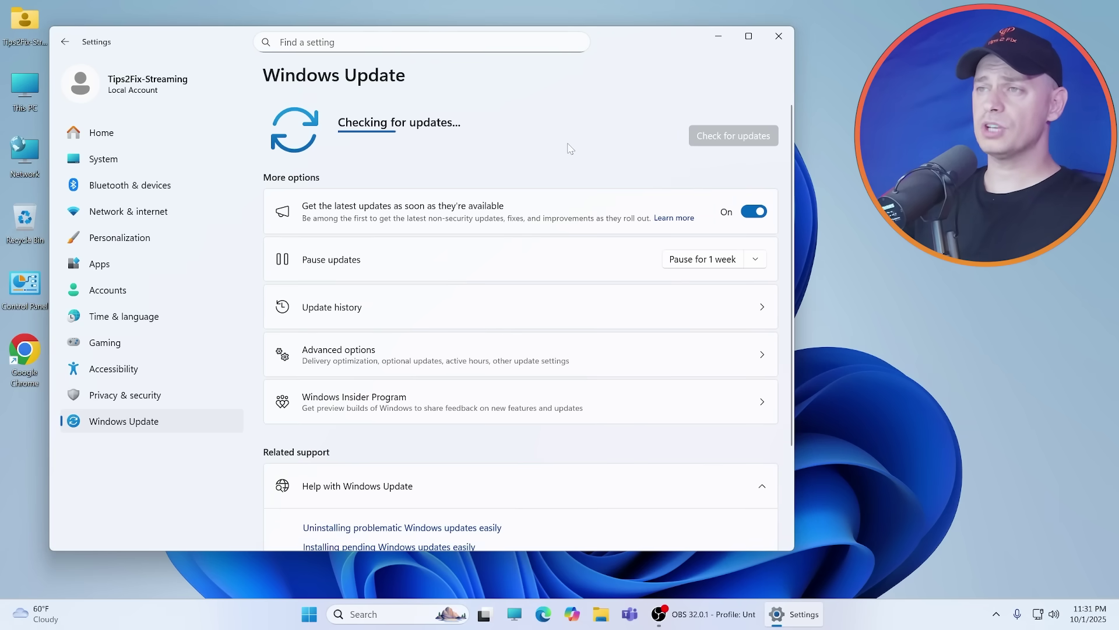
- Enlarge Settings, let the .NET Framework update KB5066613 install, then minimize Settings
drag(632, 551, 631, 583)
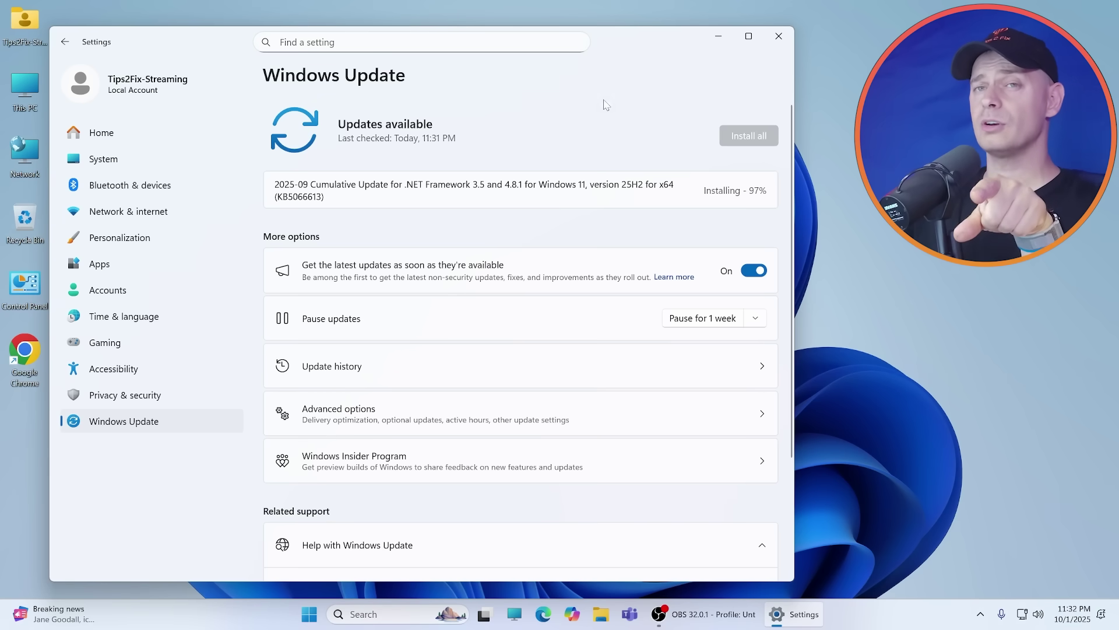
click(718, 36)
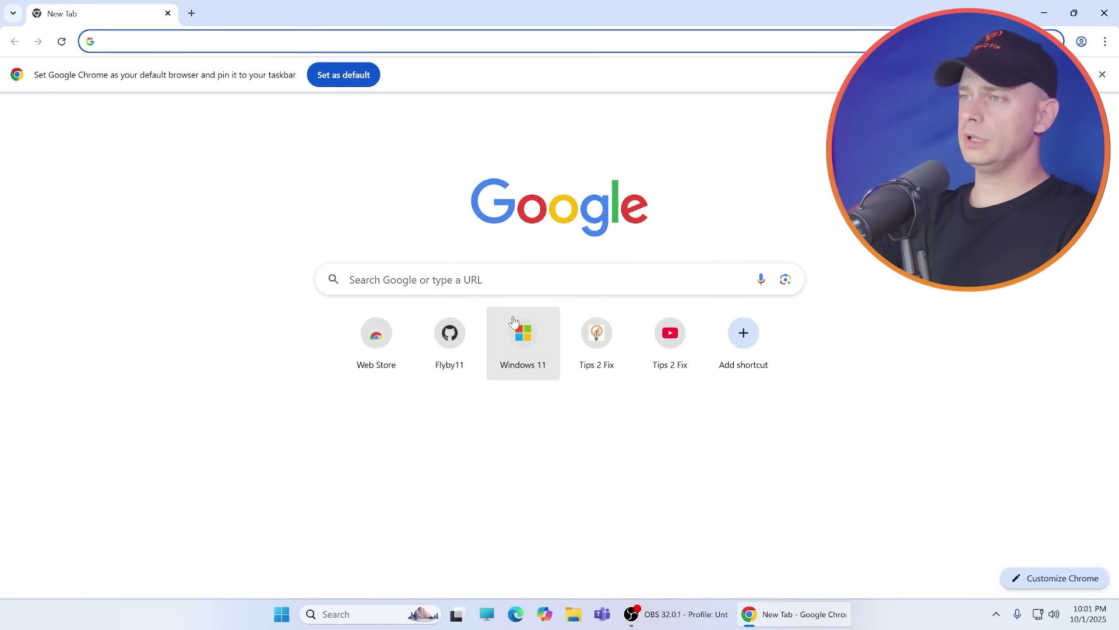
- Search 'windows 11 download' and open Microsoft's Download Windows 11 page
click(292, 40)
text(wi)
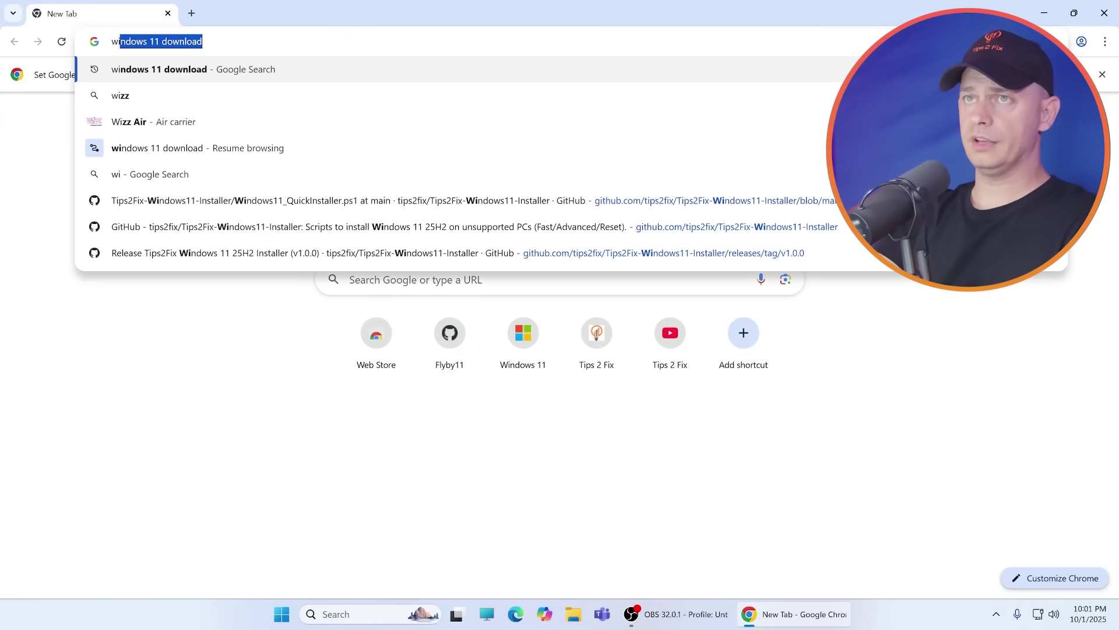
key(Return)
click(341, 234)
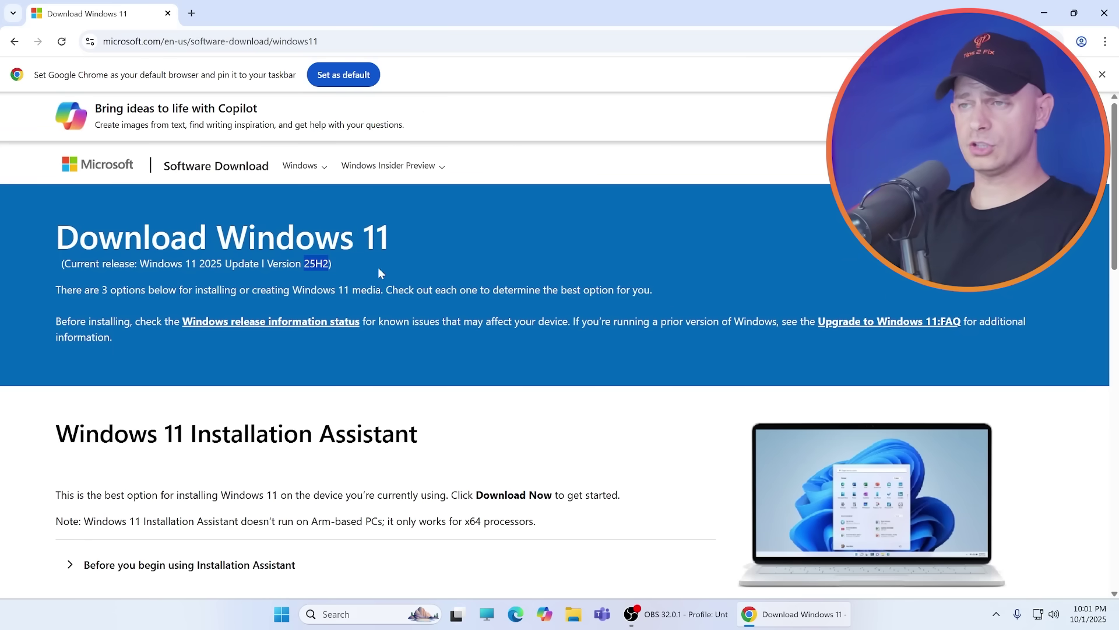
- Select and confirm the Windows 11 multi-edition ISO for x64 devices, reaching the product language list
scroll(482, 361, down, 10)
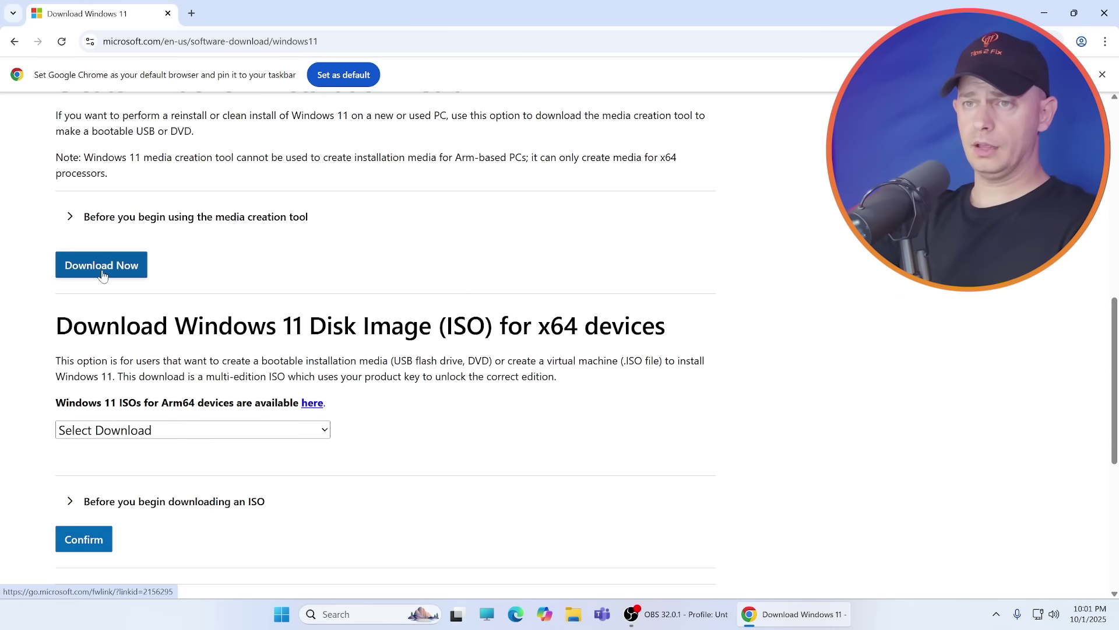
click(141, 431)
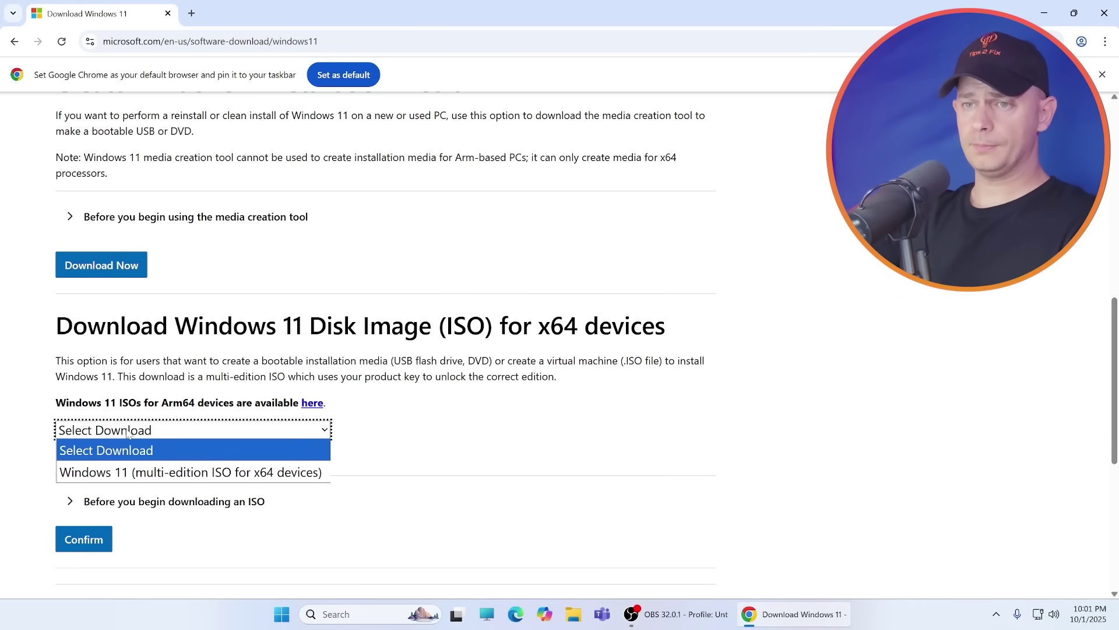
click(115, 473)
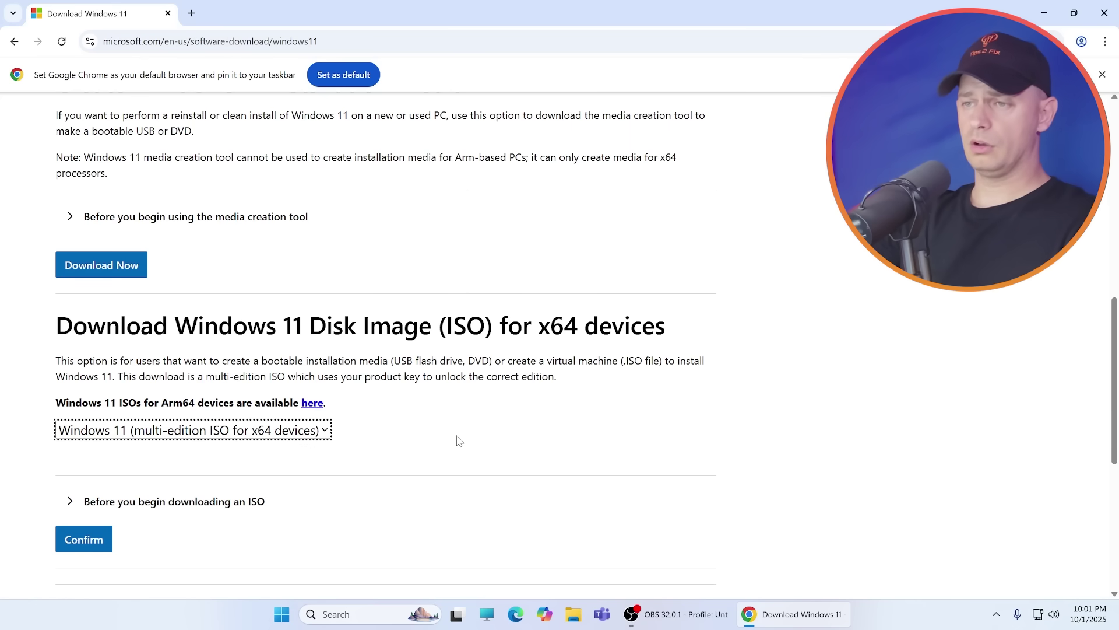
scroll(435, 432, down, 2)
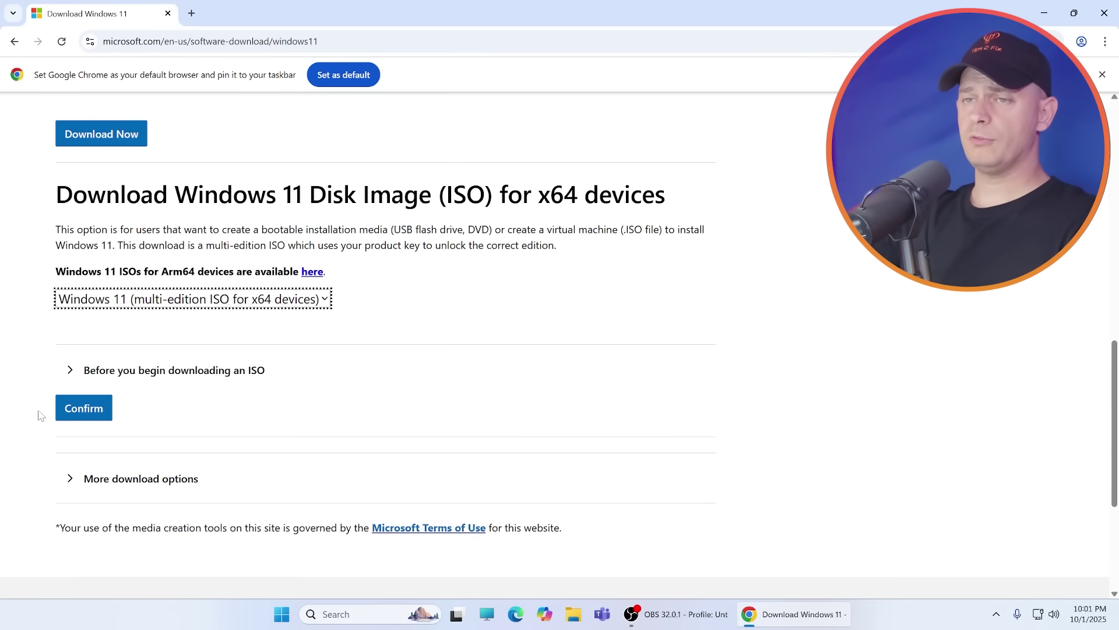
click(83, 408)
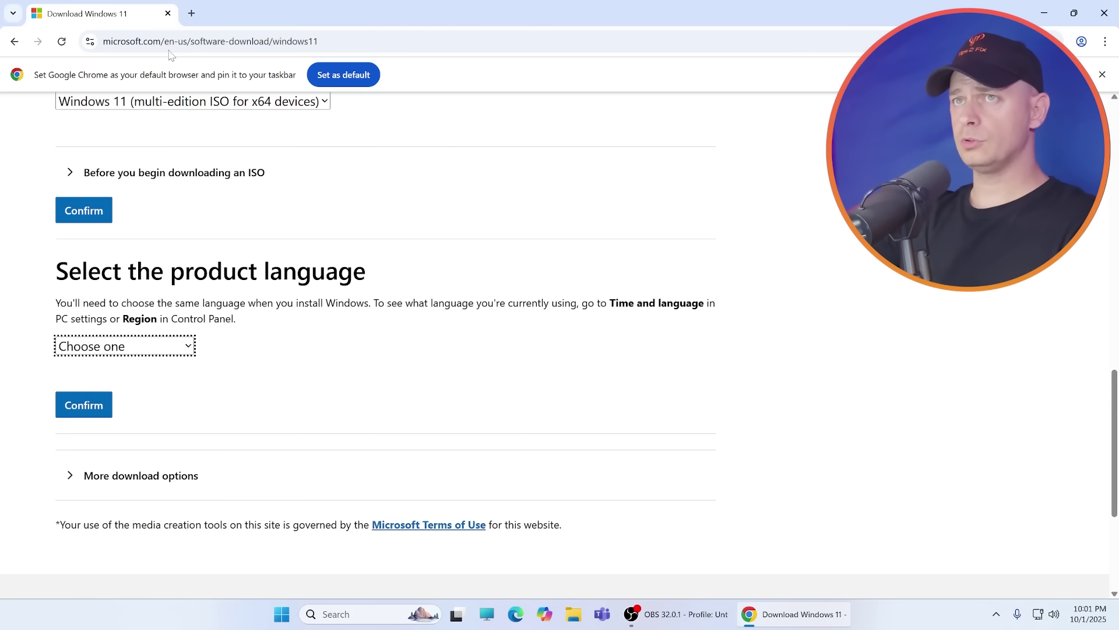
click(103, 350)
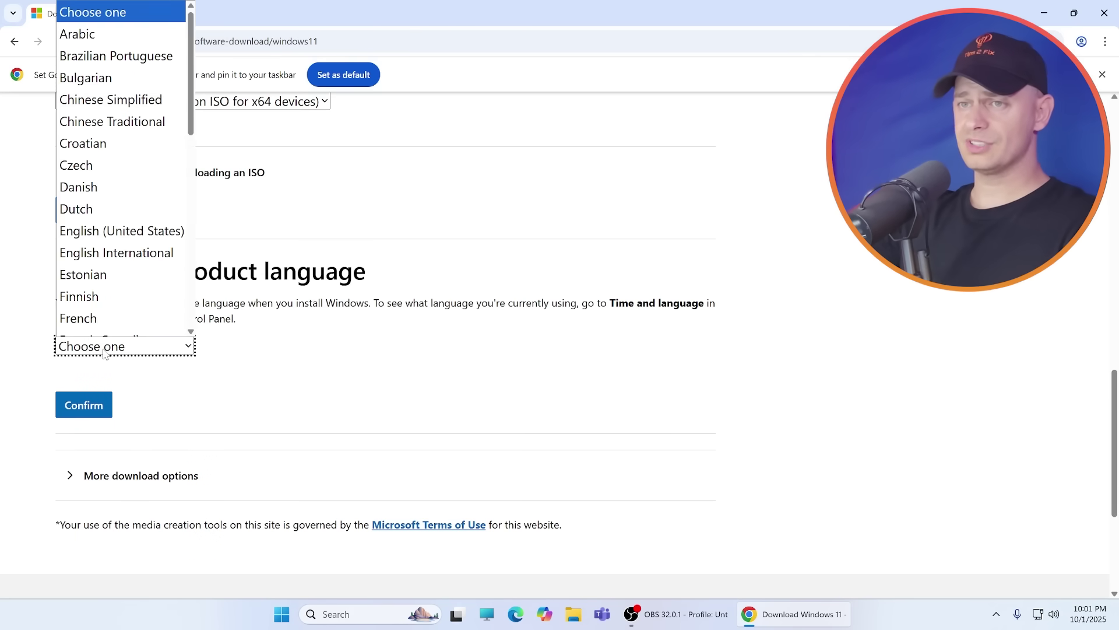
double_click(466, 6)
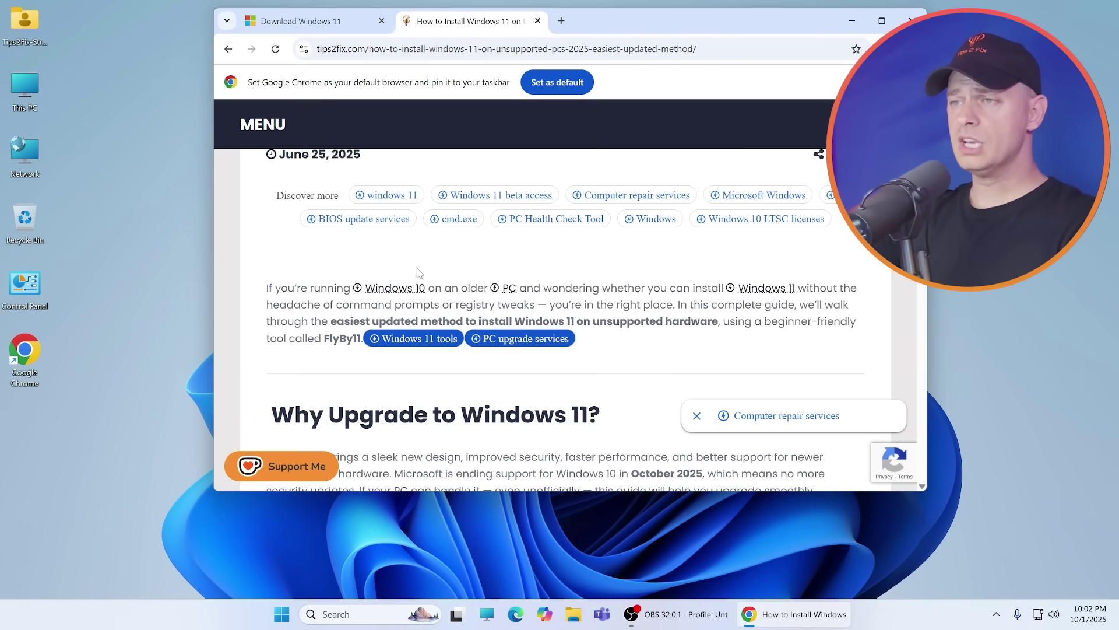
- Scroll the tips2fix guide to Step 4 and select the DISM /Online /Get-Intl command
scroll(432, 286, down, 12)
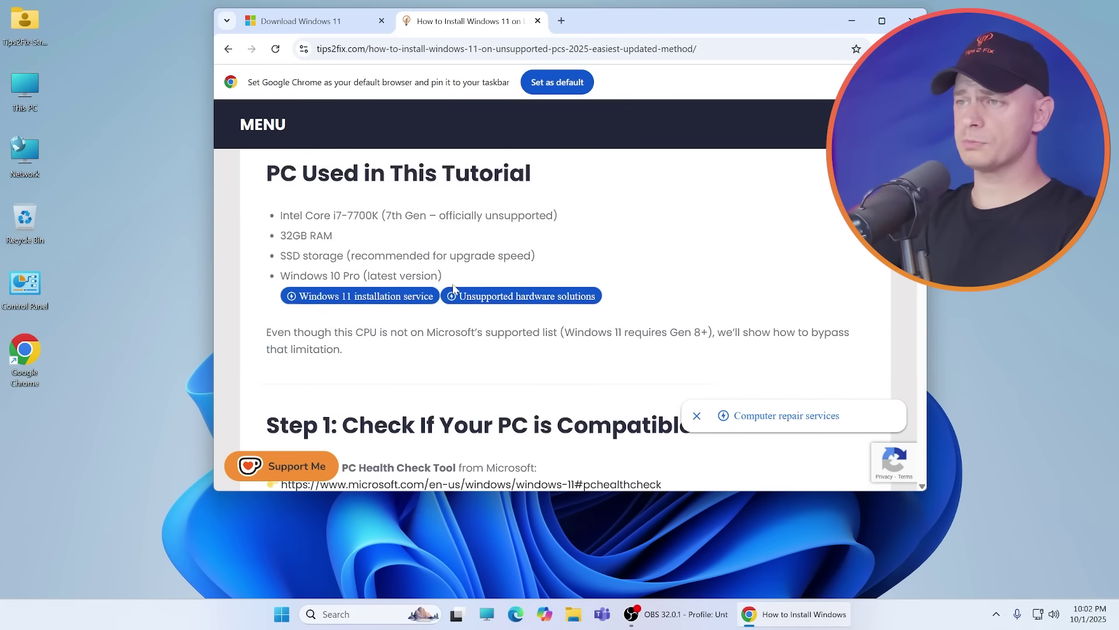
scroll(419, 290, down, 12)
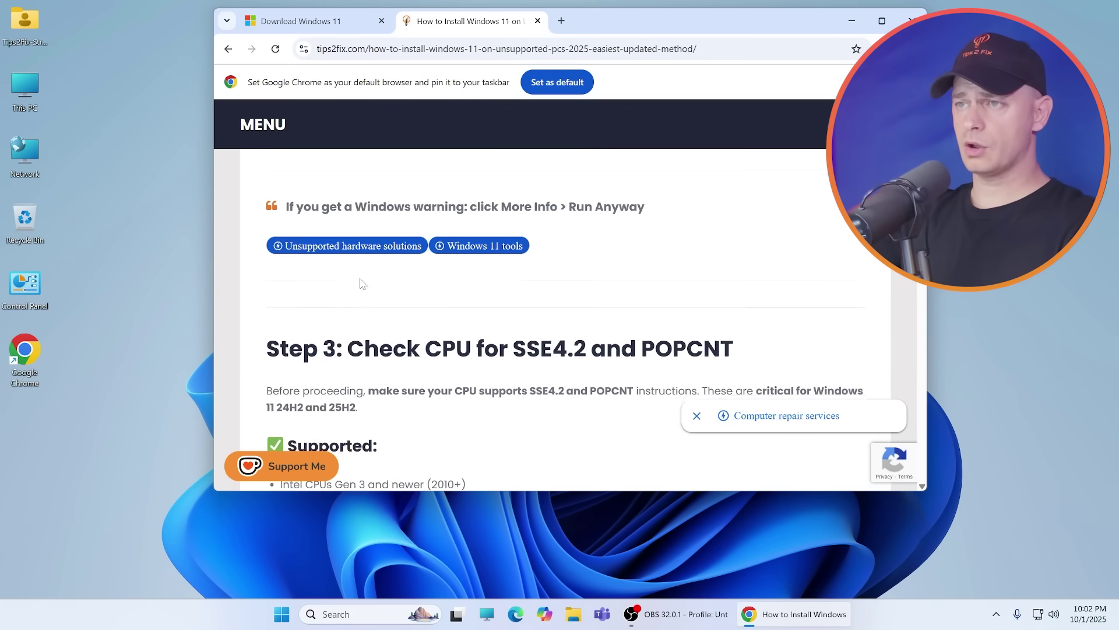
scroll(363, 284, down, 10)
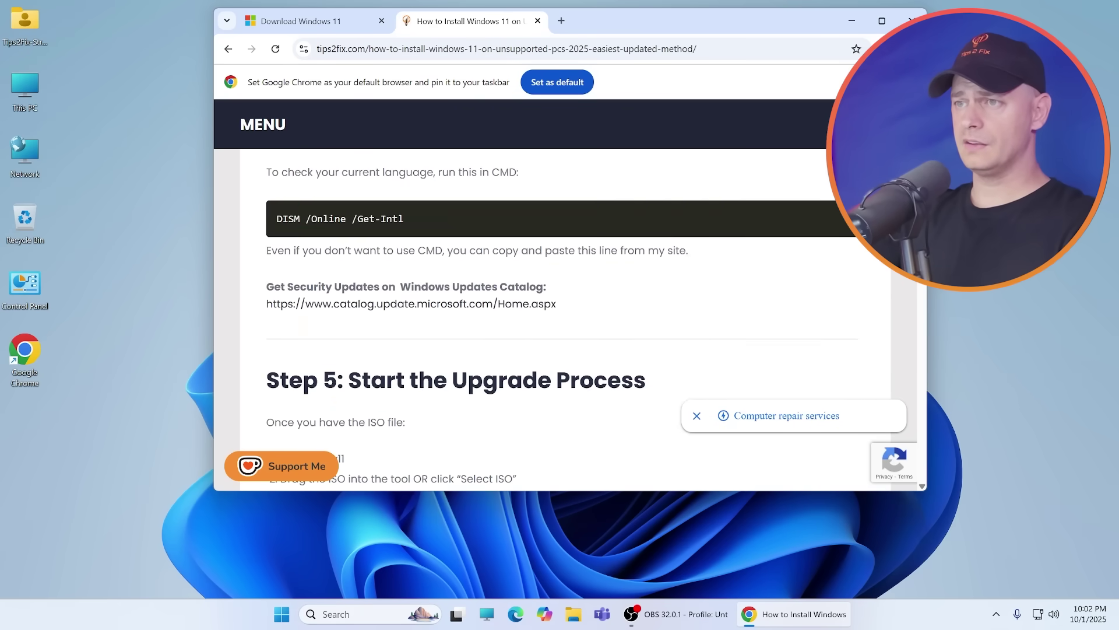
triple_click(448, 228)
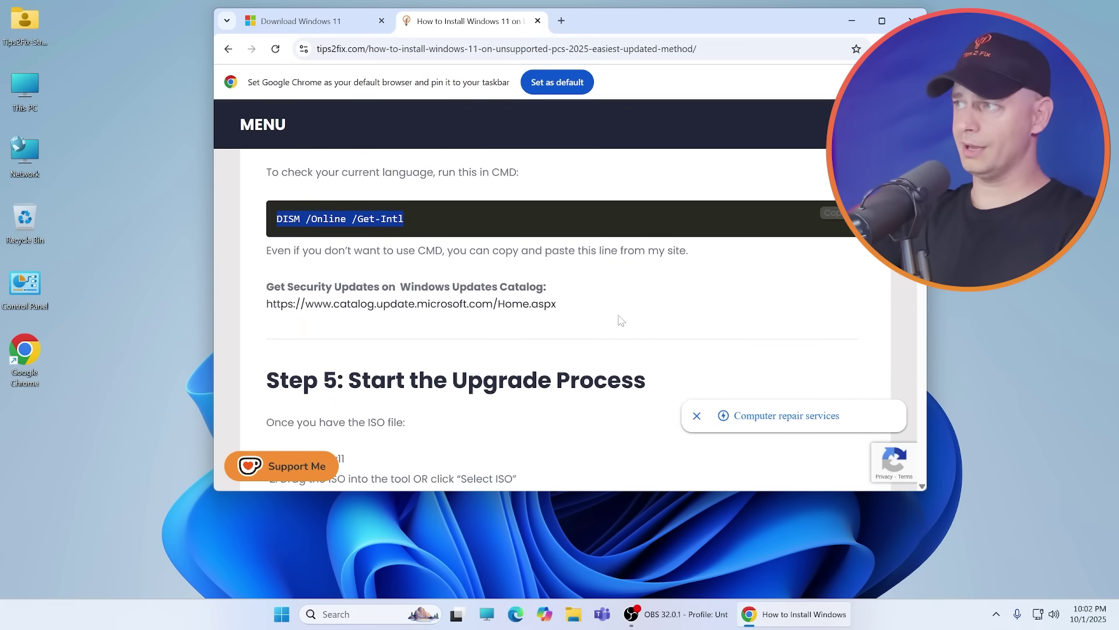
- Search Windows for 'cmd' and bring up Command Prompt's launch options
click(350, 614)
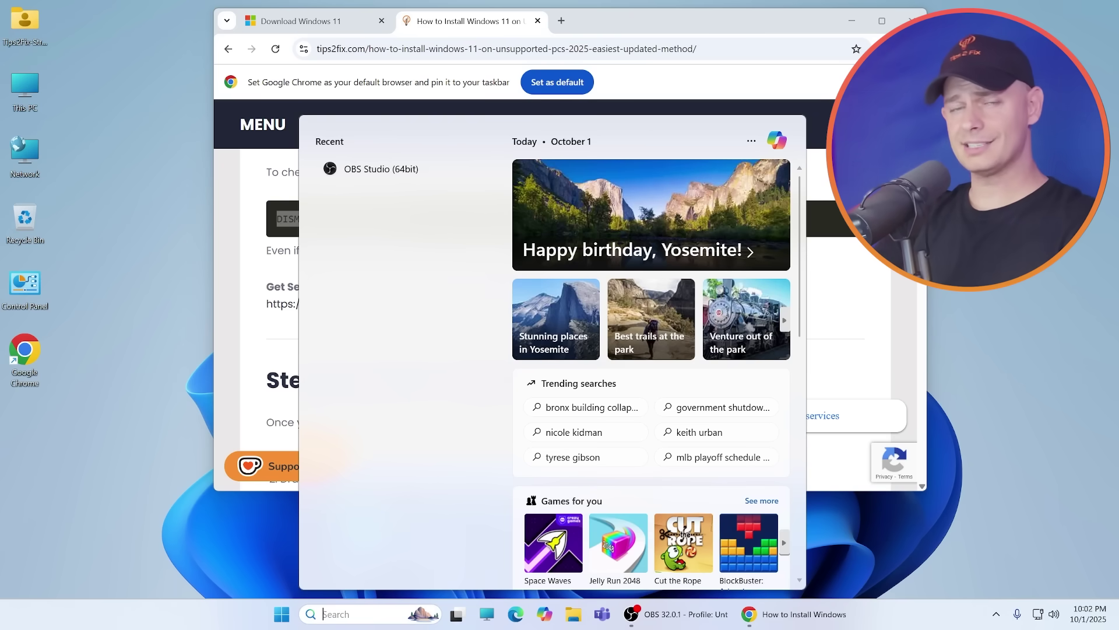
text(wi)
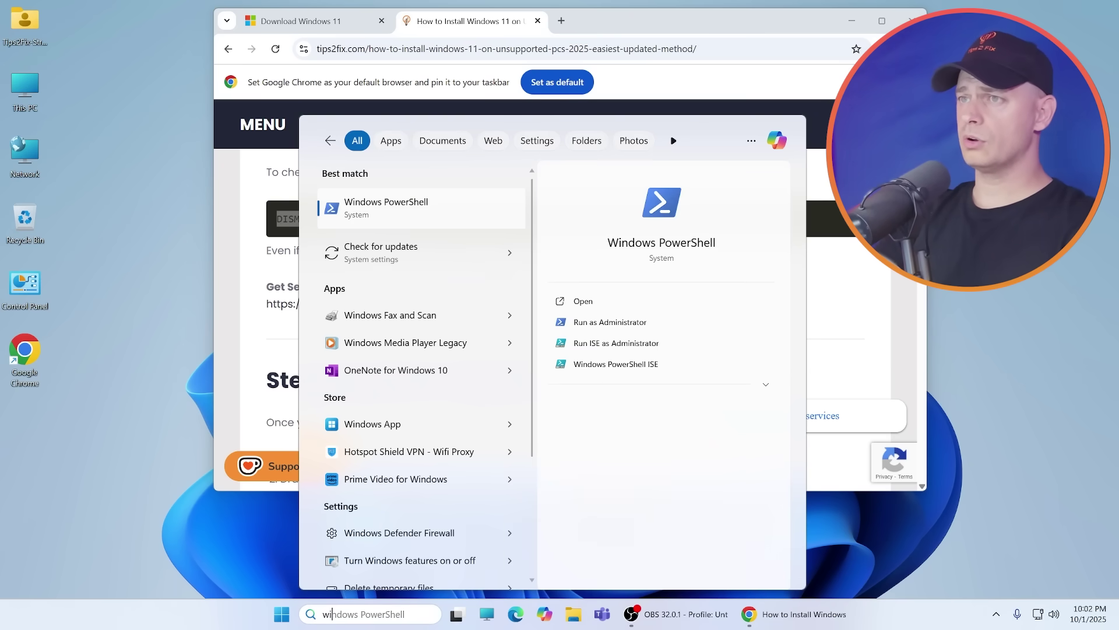
key(BackSpace)
key(BackSpace)
text(cm)
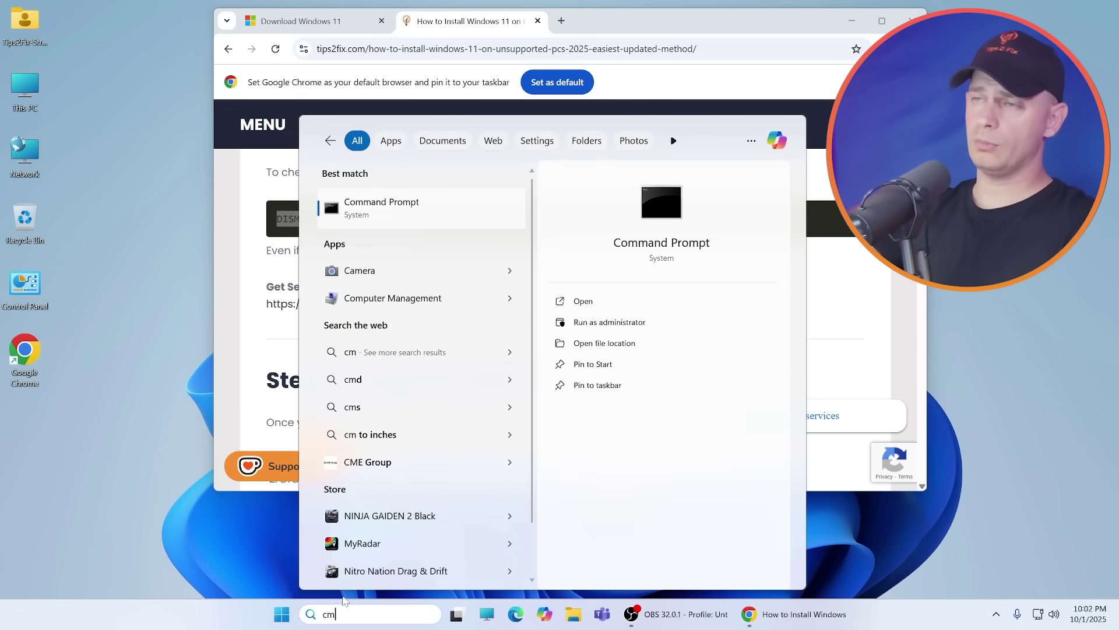
right_click(362, 232)
- Run Command Prompt as administrator to confirm en-US, then return to the Download Windows 11 tab
click(408, 243)
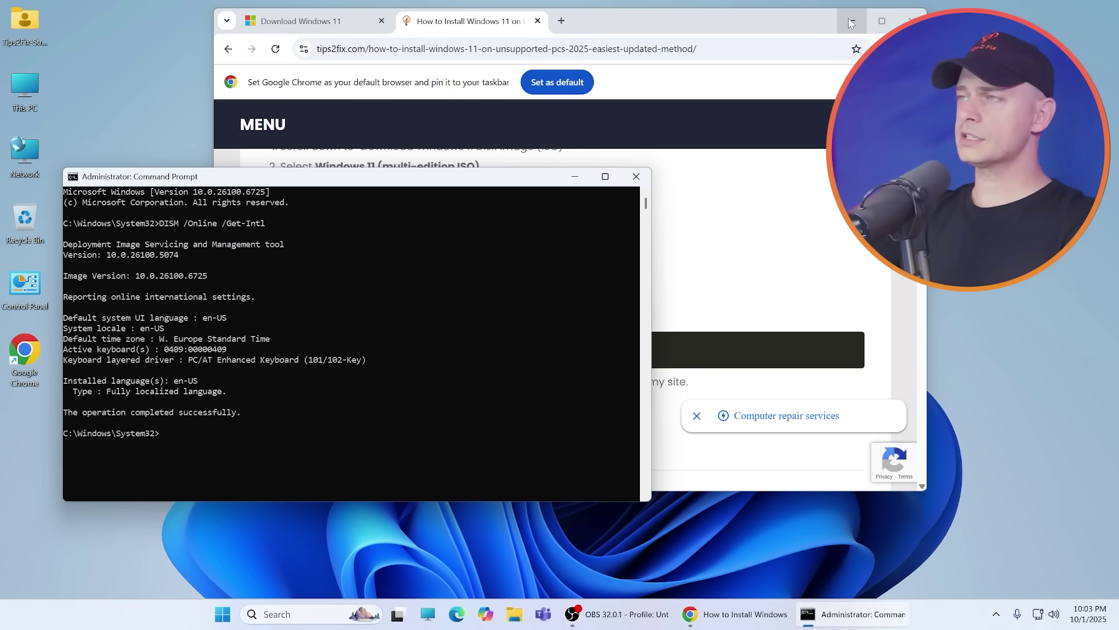
click(264, 22)
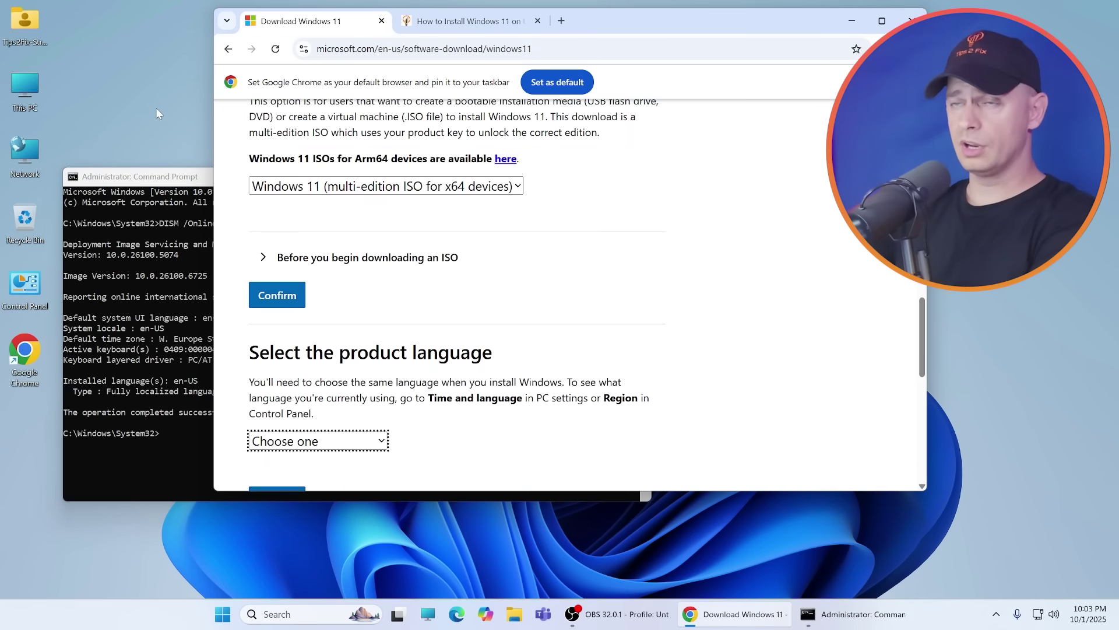
- Confirm English (United States) as the product language to get the download links
key(alt+Down)
key(Return)
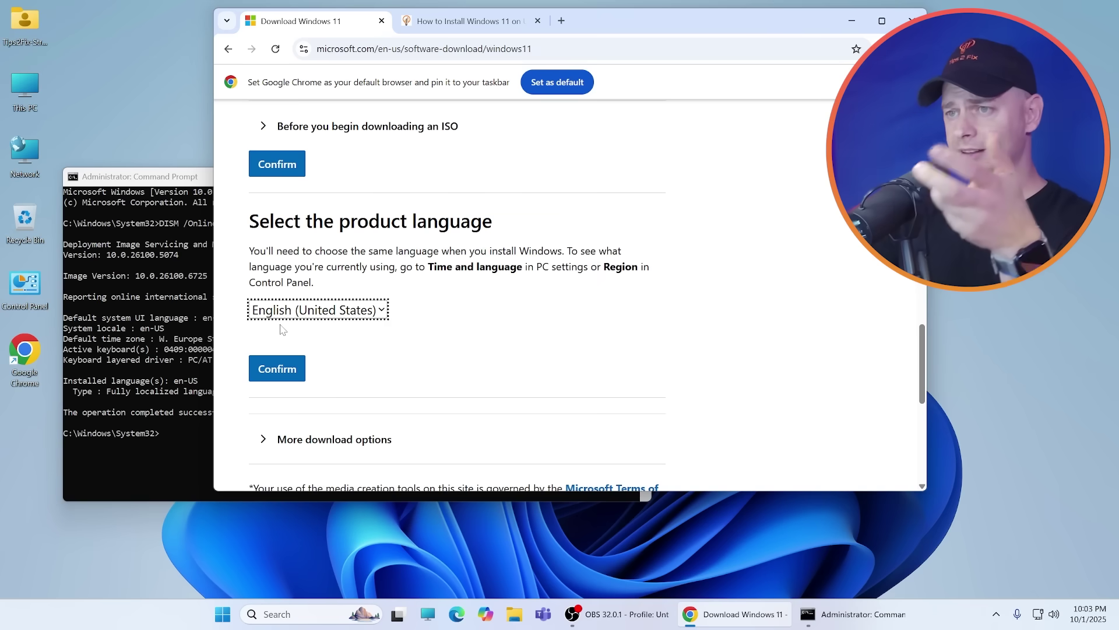
click(369, 312)
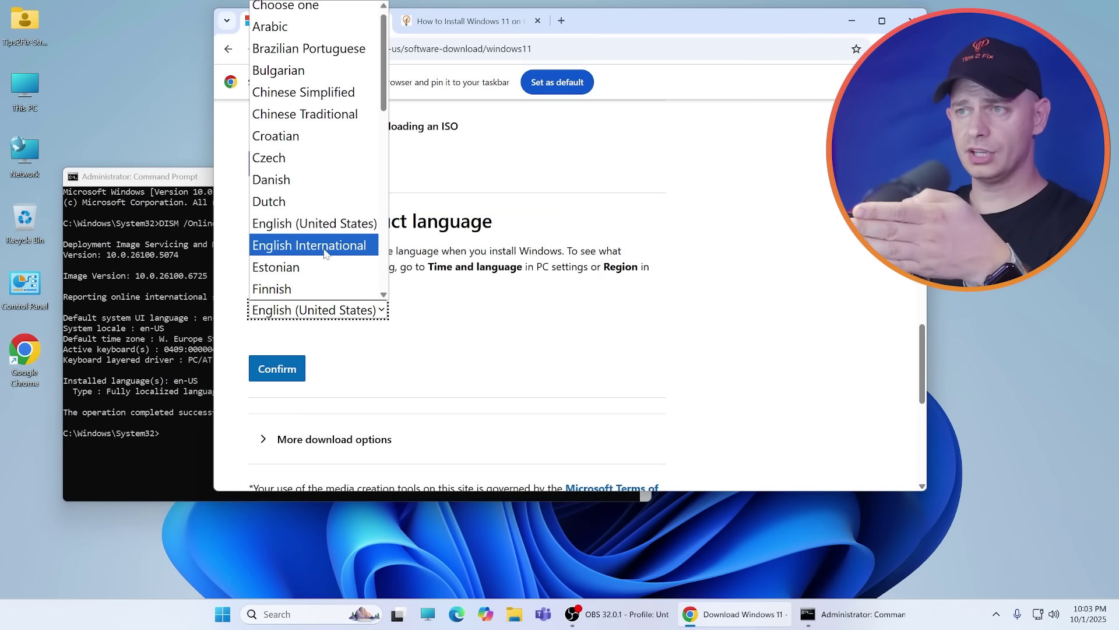
click(378, 349)
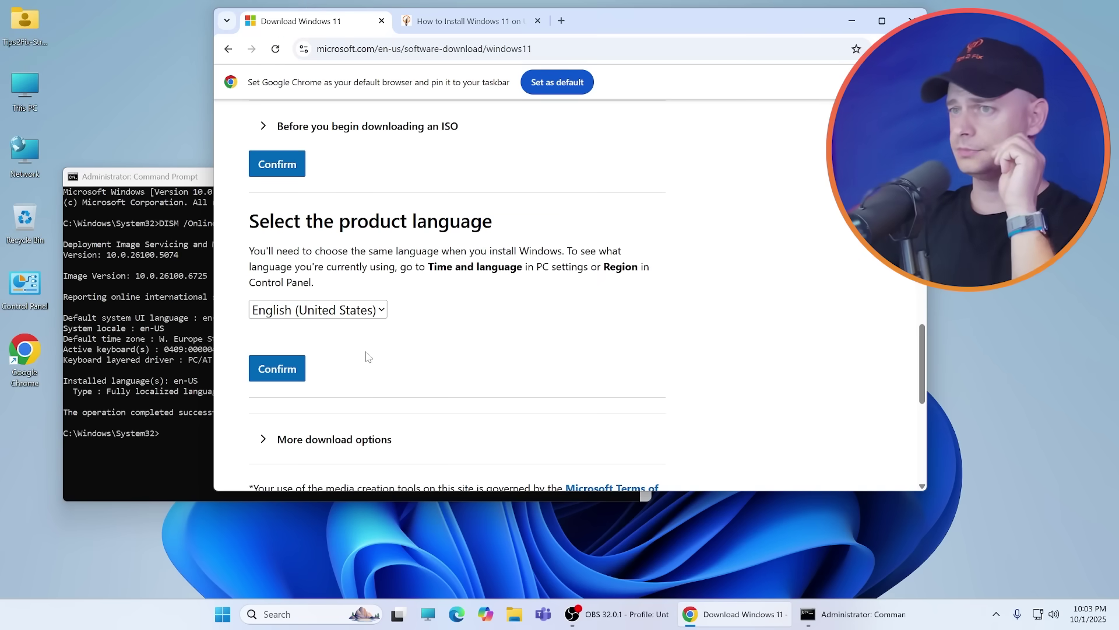
click(278, 368)
- Start the 64-bit Windows 11 ISO download and check its progress in Chrome
drag(663, 28, 524, 37)
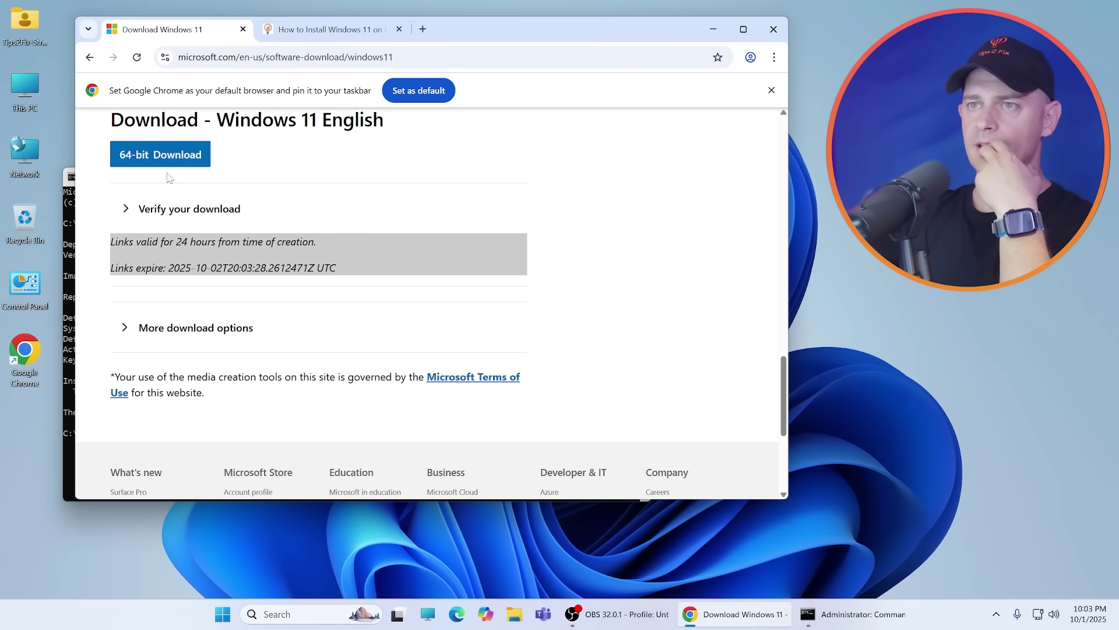
click(133, 157)
click(728, 58)
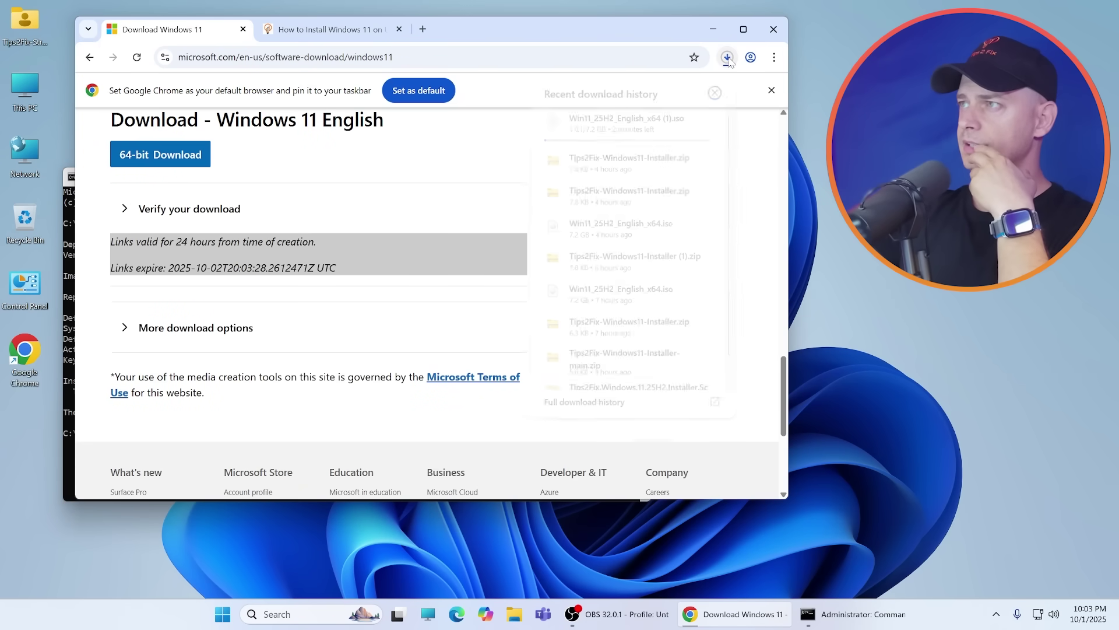
drag(571, 32, 537, 38)
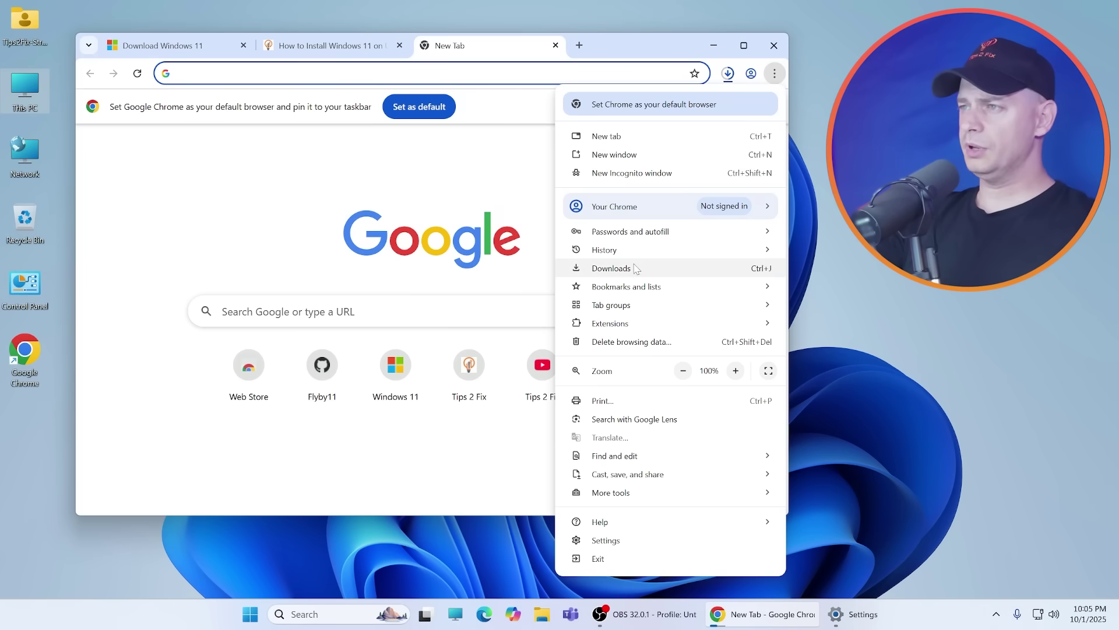
- Restore the recently closed four-tab window and open the tips2fix Tips2Fix-Windows11-Installer repository
mouse_move(622, 256)
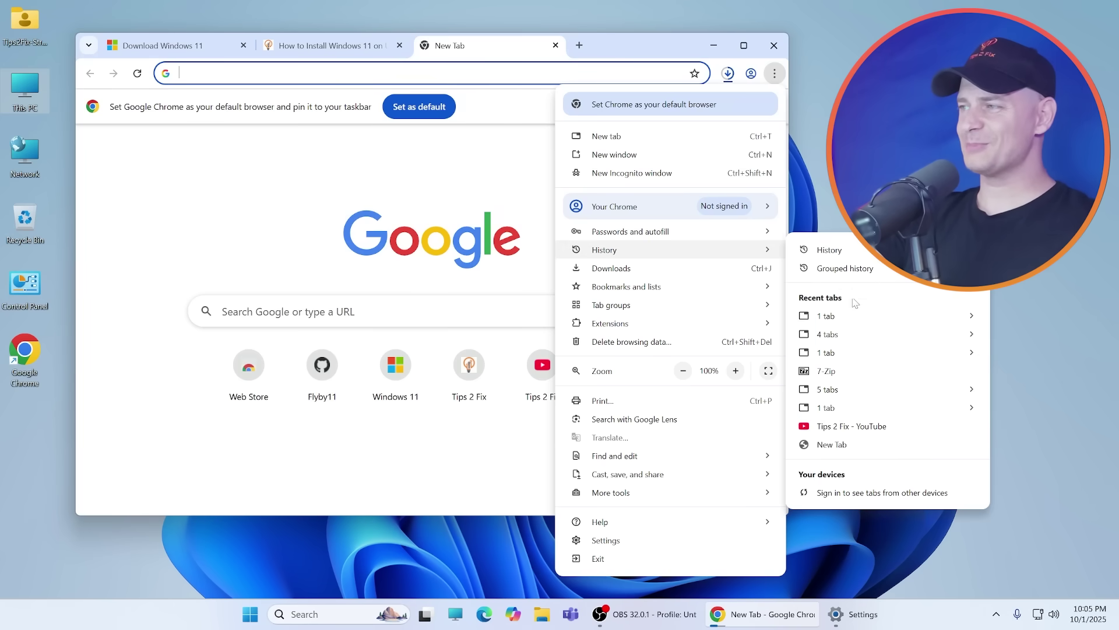
mouse_move(841, 320)
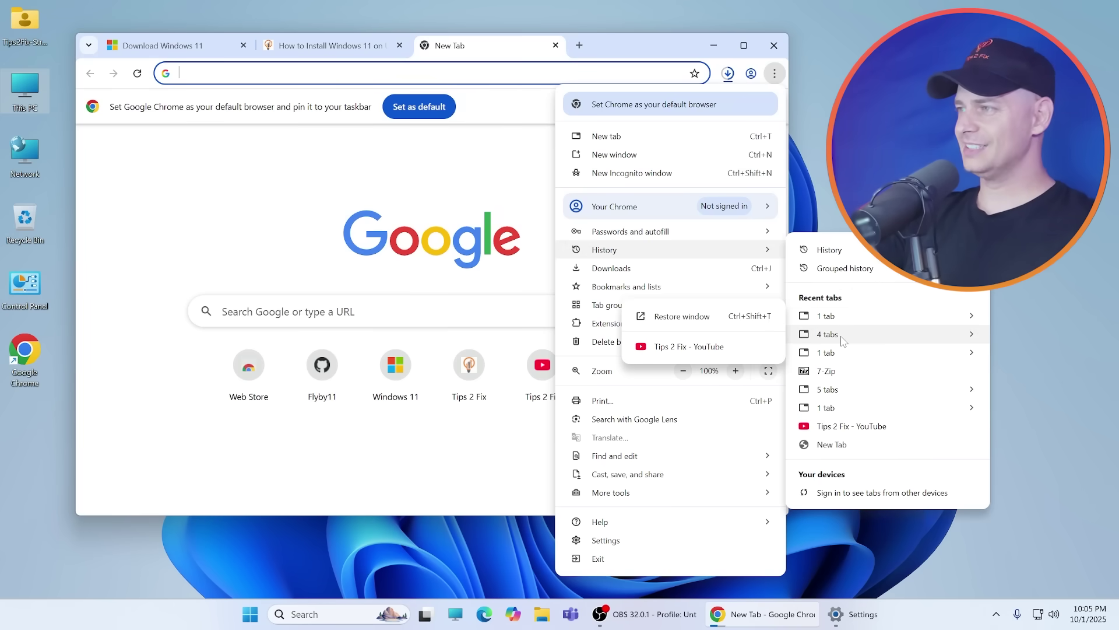
click(826, 334)
click(108, 160)
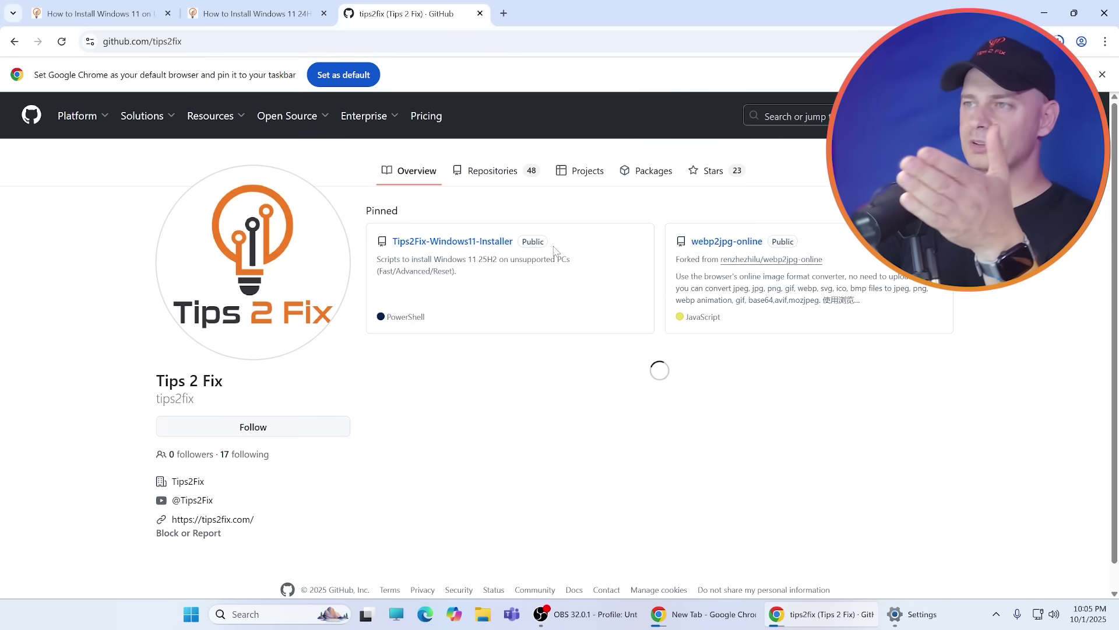
click(436, 242)
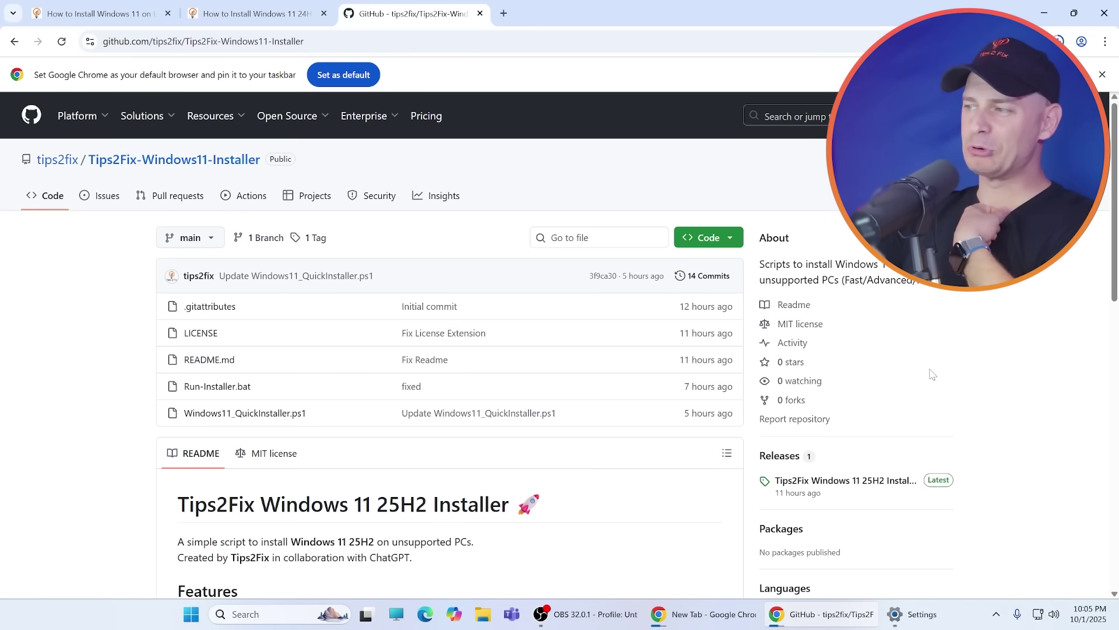
- Read the latest v1.0.0 release's usage instructions, then check Chrome's recent downloads
scroll(882, 402, down, 1)
scroll(882, 402, down, 2)
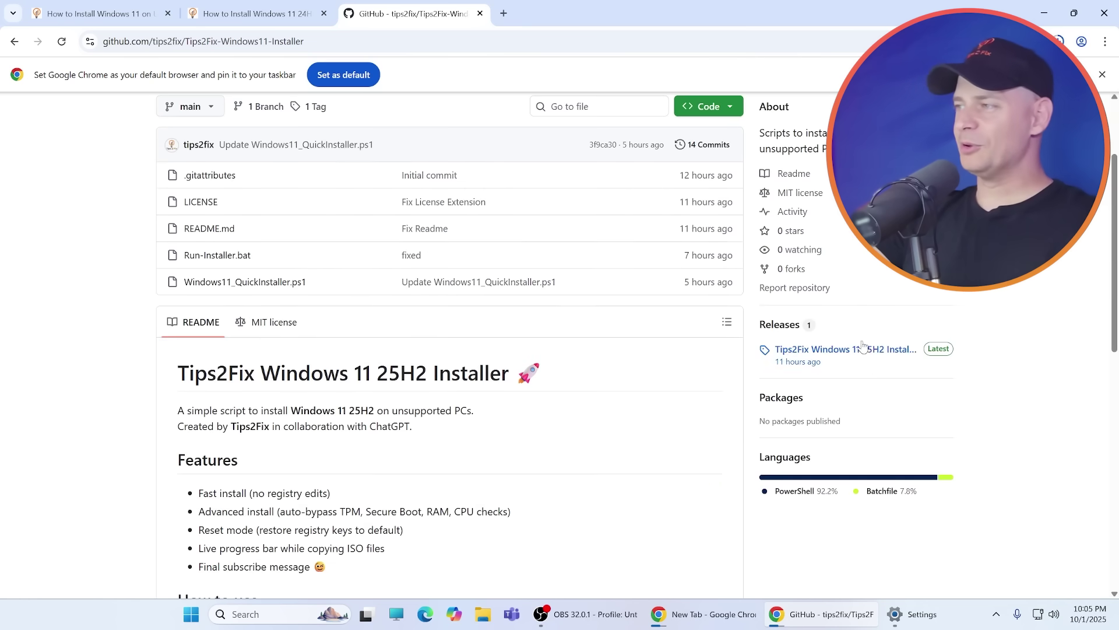
click(843, 350)
scroll(621, 400, down, 3)
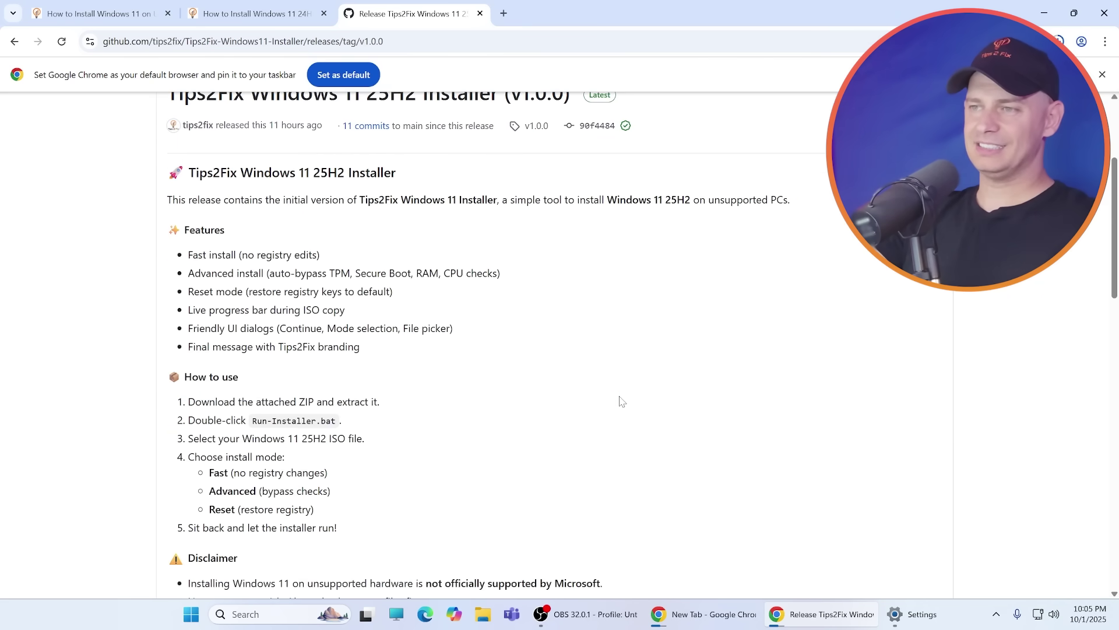
scroll(495, 395, down, 8)
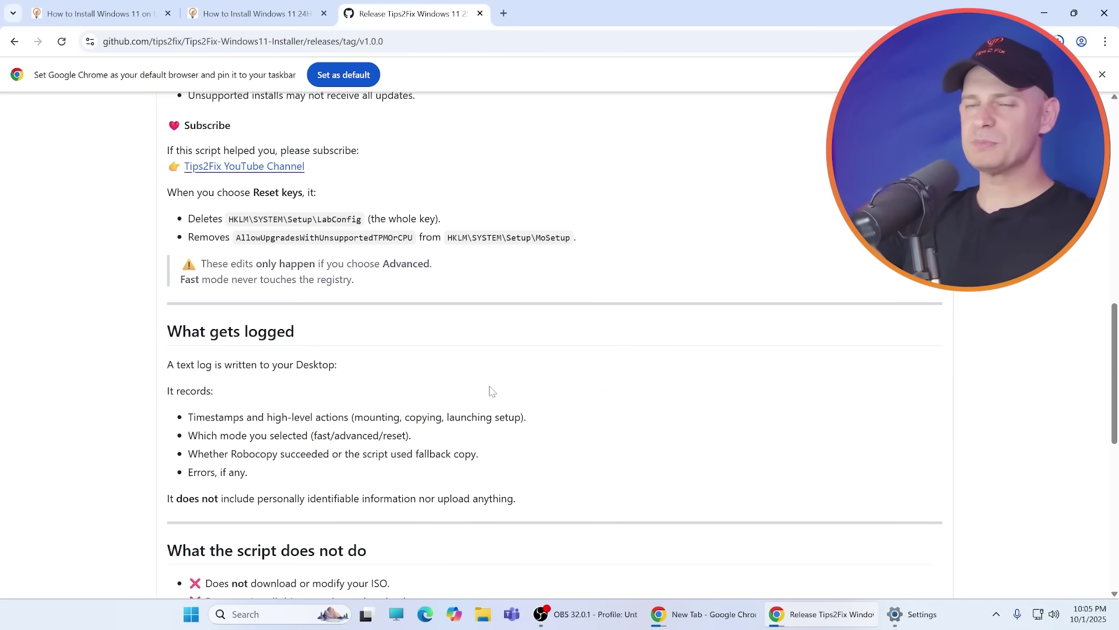
scroll(496, 355, down, 5)
key(super+Down)
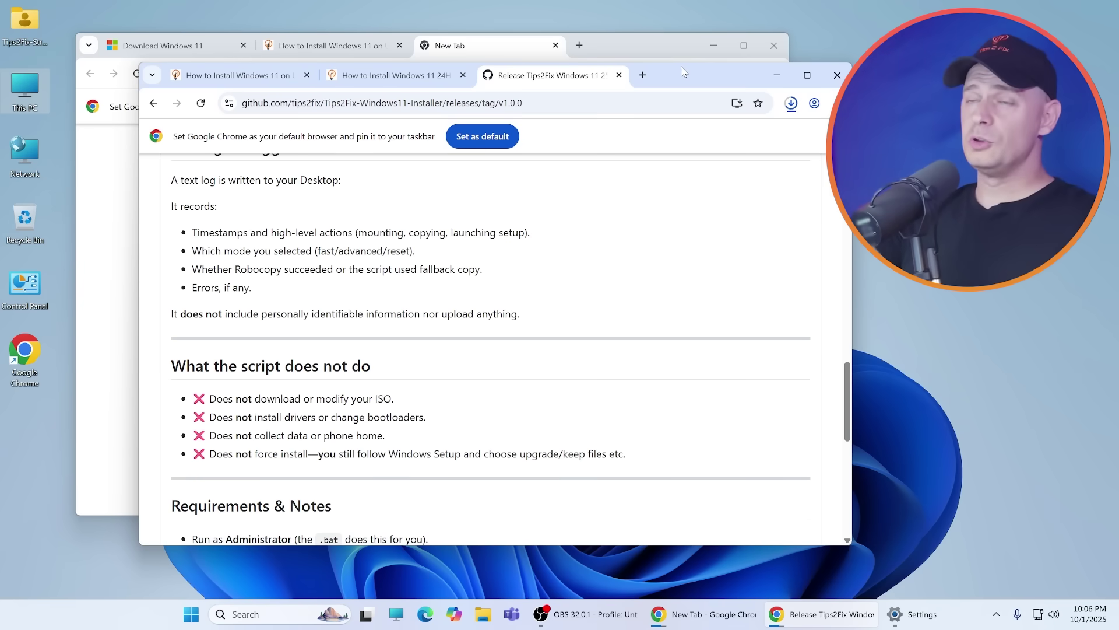
click(791, 103)
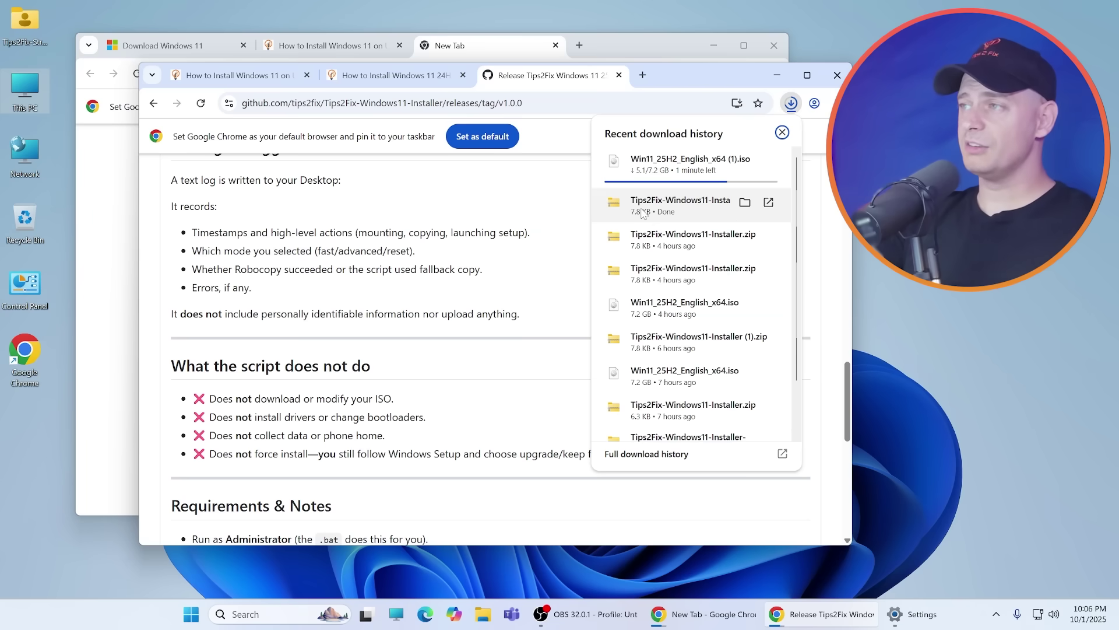
- Open the downloaded Tips2Fix zip and drag both installer files to the Desktop, replacing the old copies
click(665, 208)
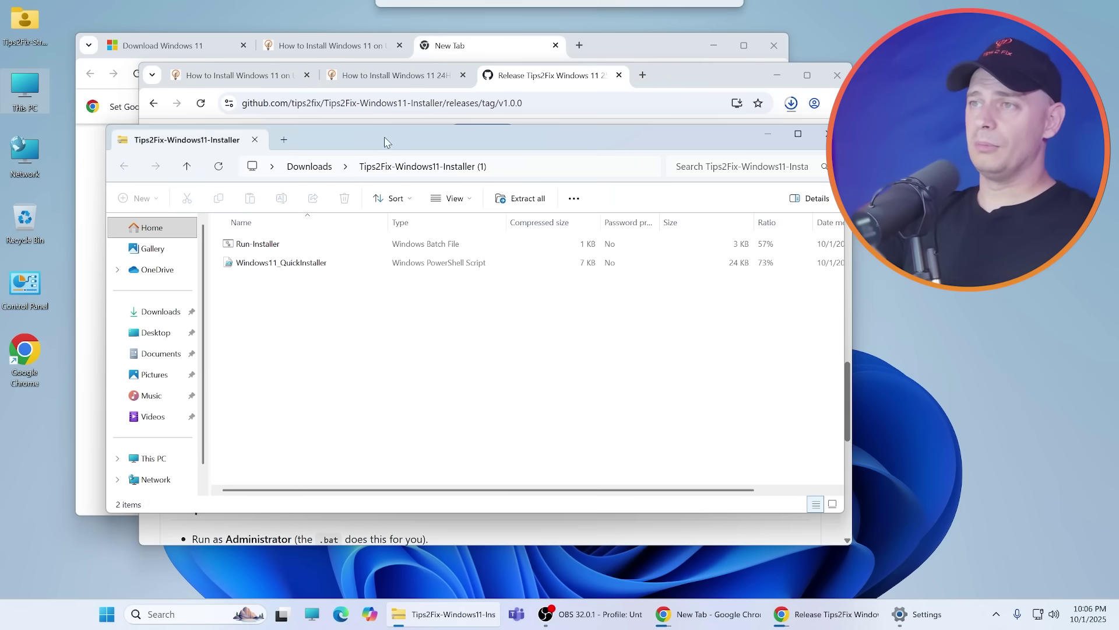
click(710, 50)
click(713, 46)
click(775, 76)
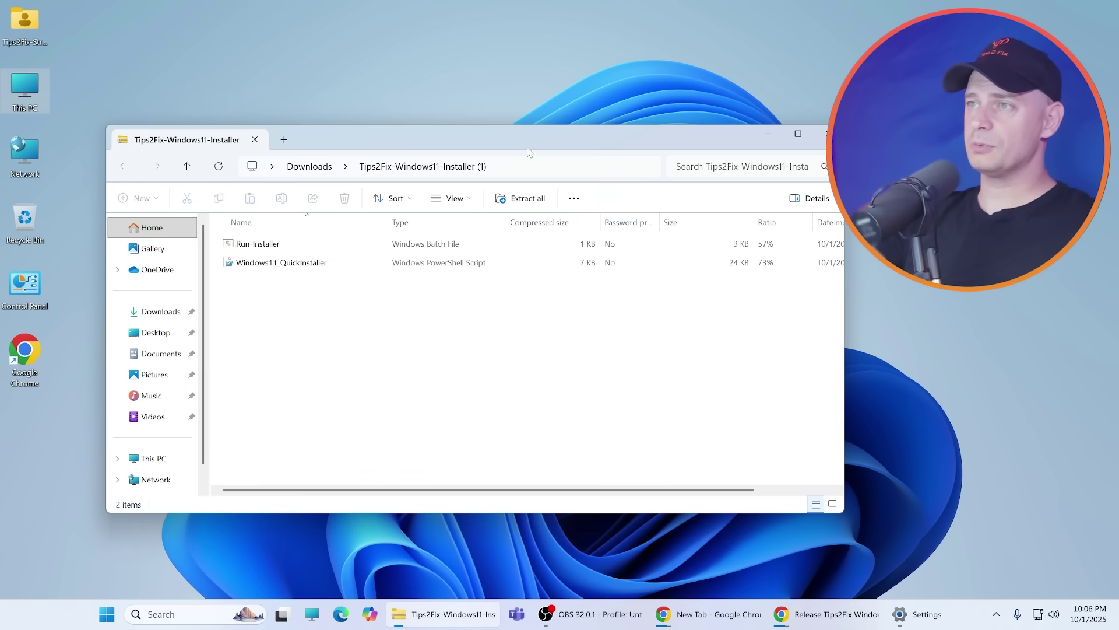
drag(300, 327, 305, 85)
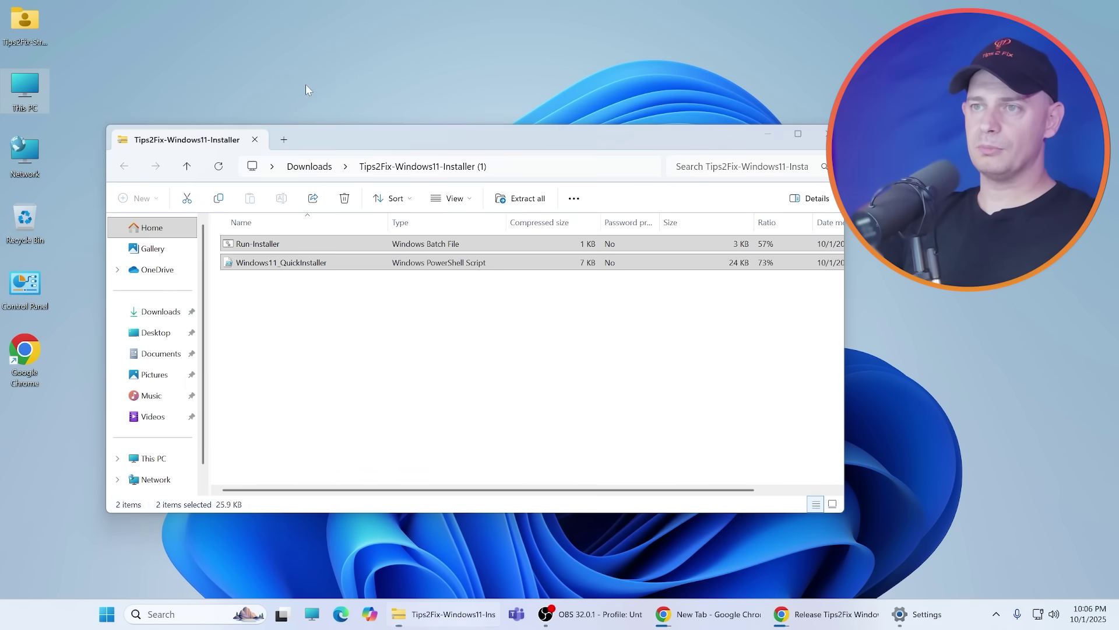
click(292, 258)
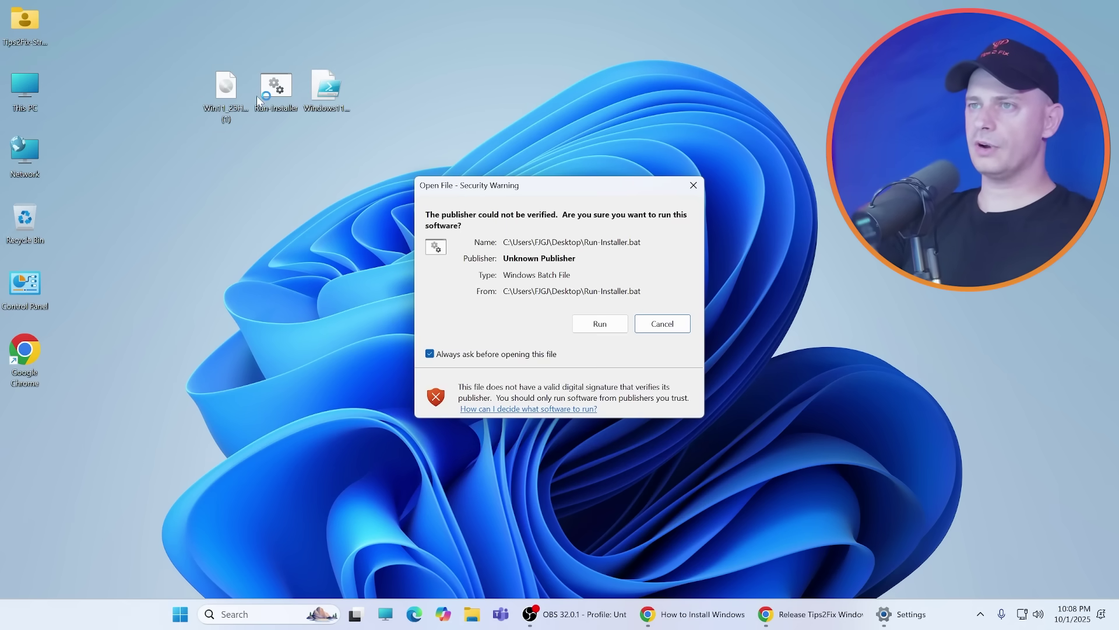
- Run the installer batch file, accept the backup warning, and choose Fast install mode
click(597, 324)
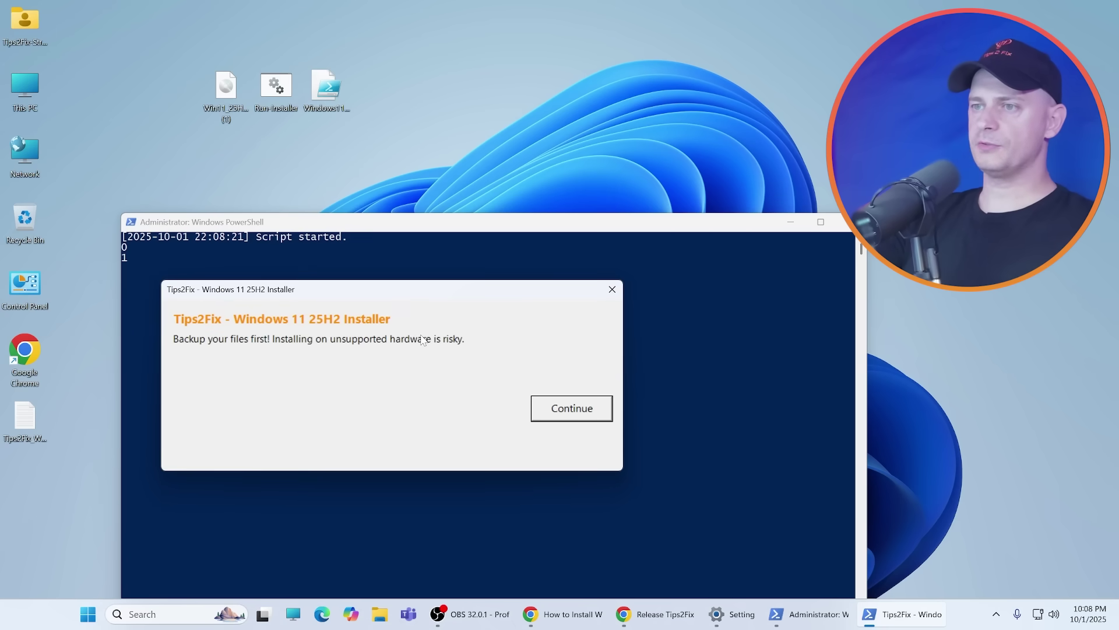
click(555, 411)
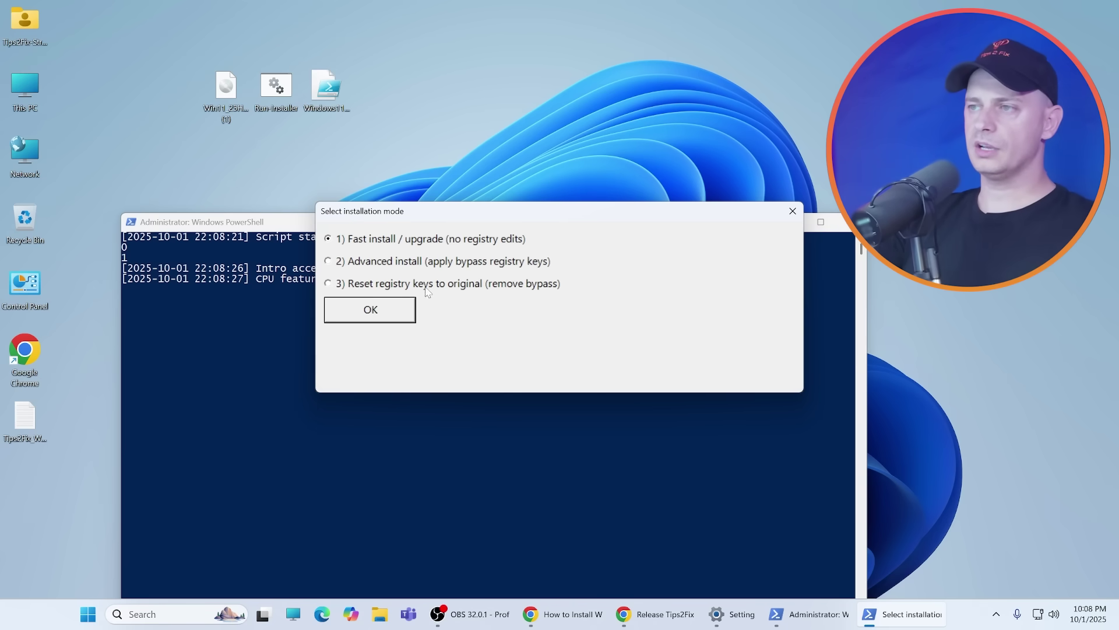
click(368, 314)
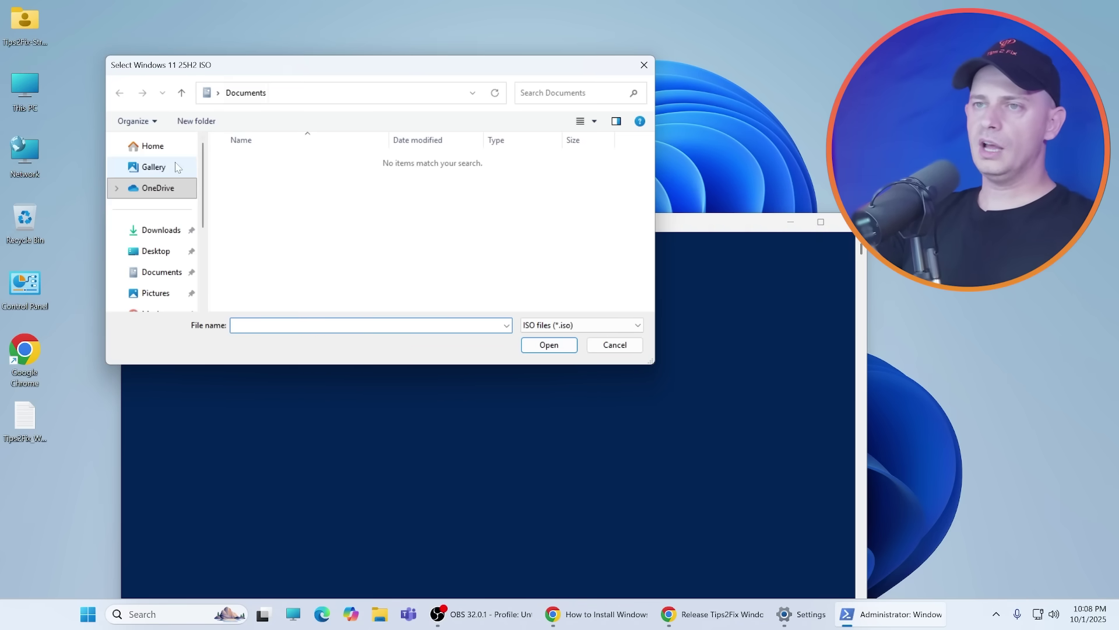
- Load the Win11_25H2_English_x64 (1) ISO from Downloads and arrange the PowerShell and Setup windows
click(161, 230)
click(284, 178)
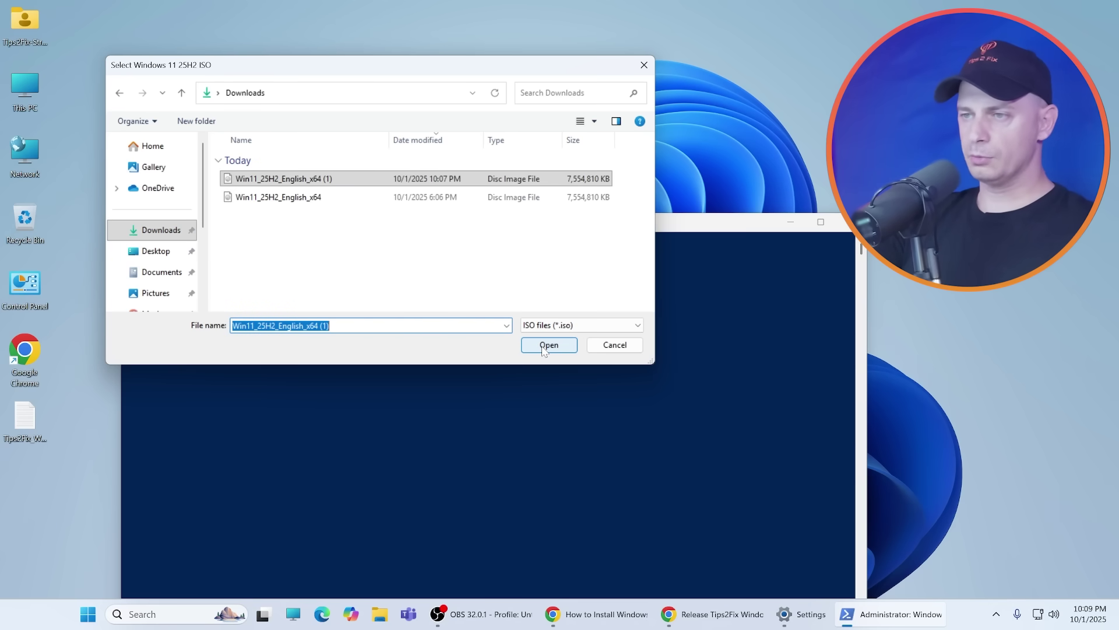
click(543, 348)
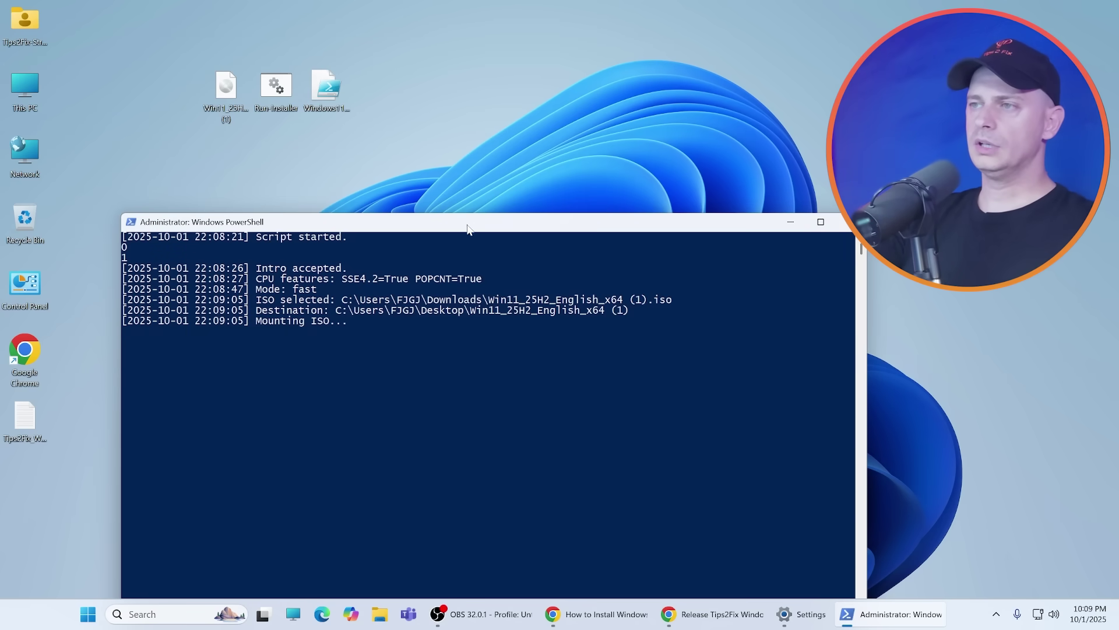
drag(469, 228, 410, 51)
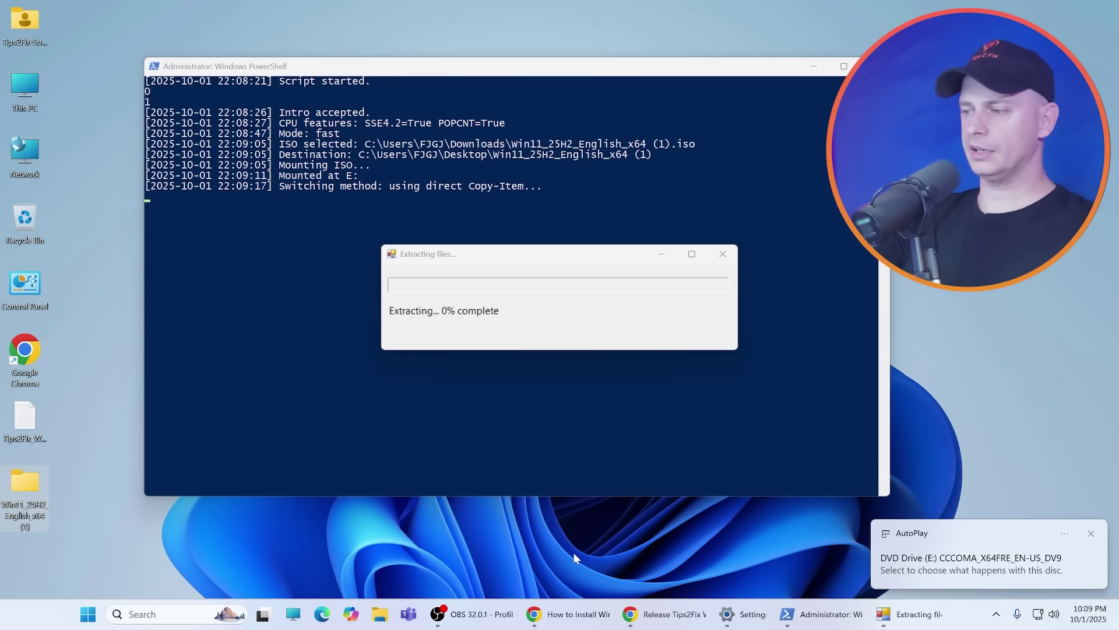
click(754, 617)
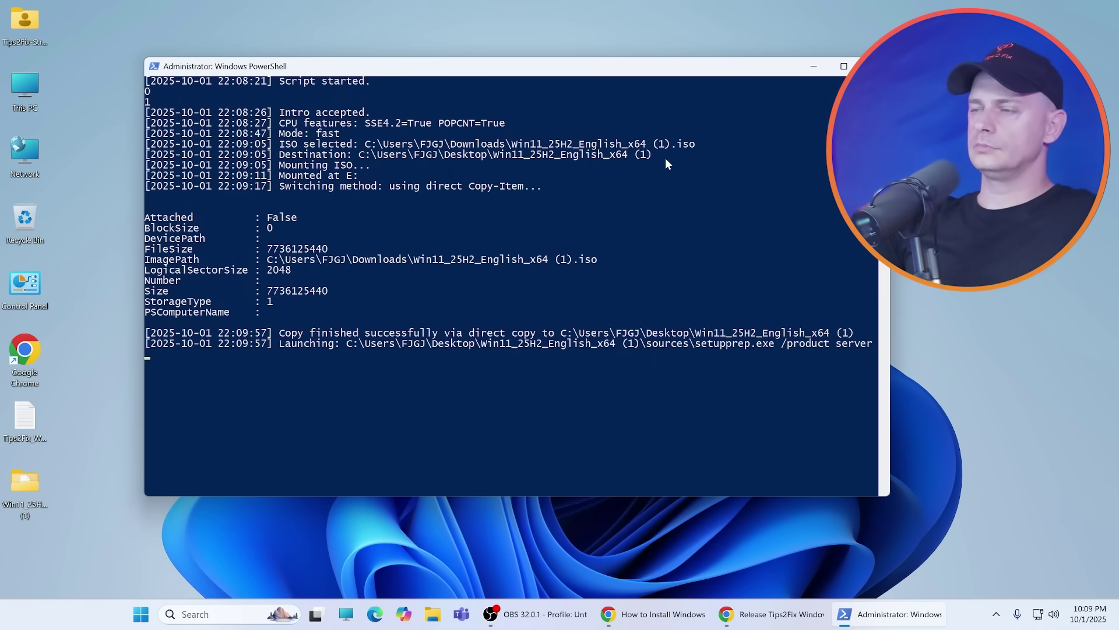
drag(464, 66, 398, 41)
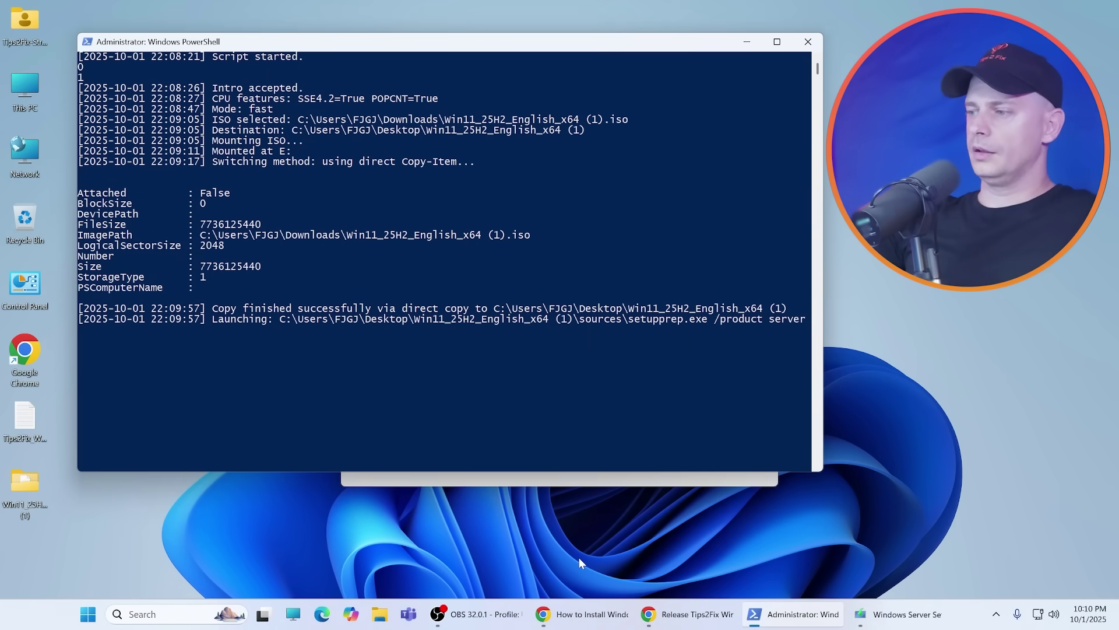
drag(502, 128, 579, 172)
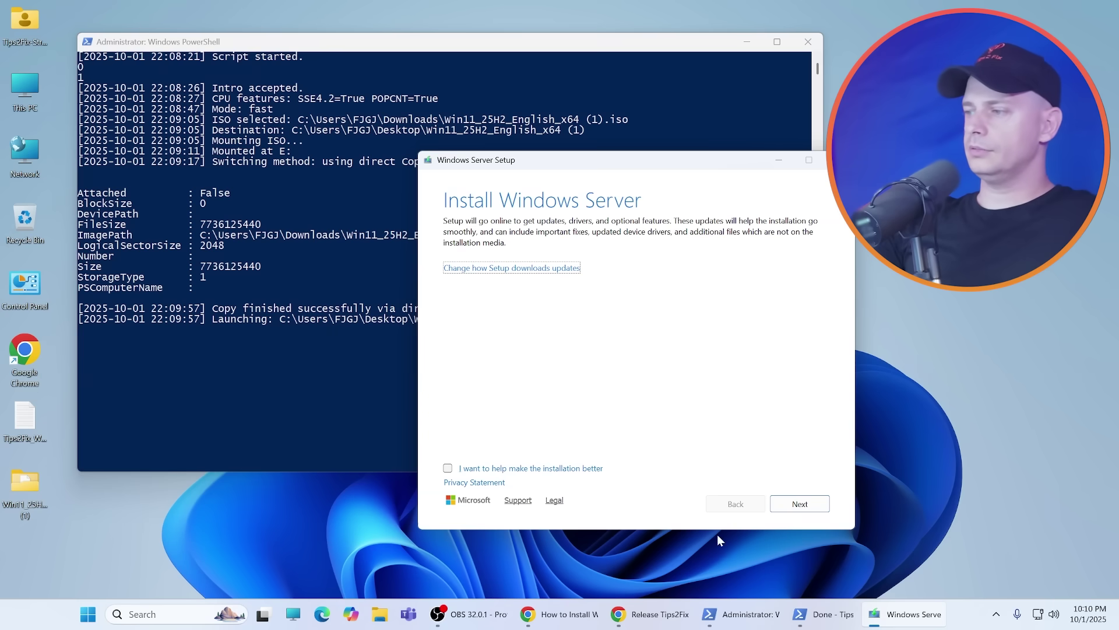
- Dismiss the Tips2Fix Done message and close the YouTube subscription window
mouse_move(825, 623)
click(797, 561)
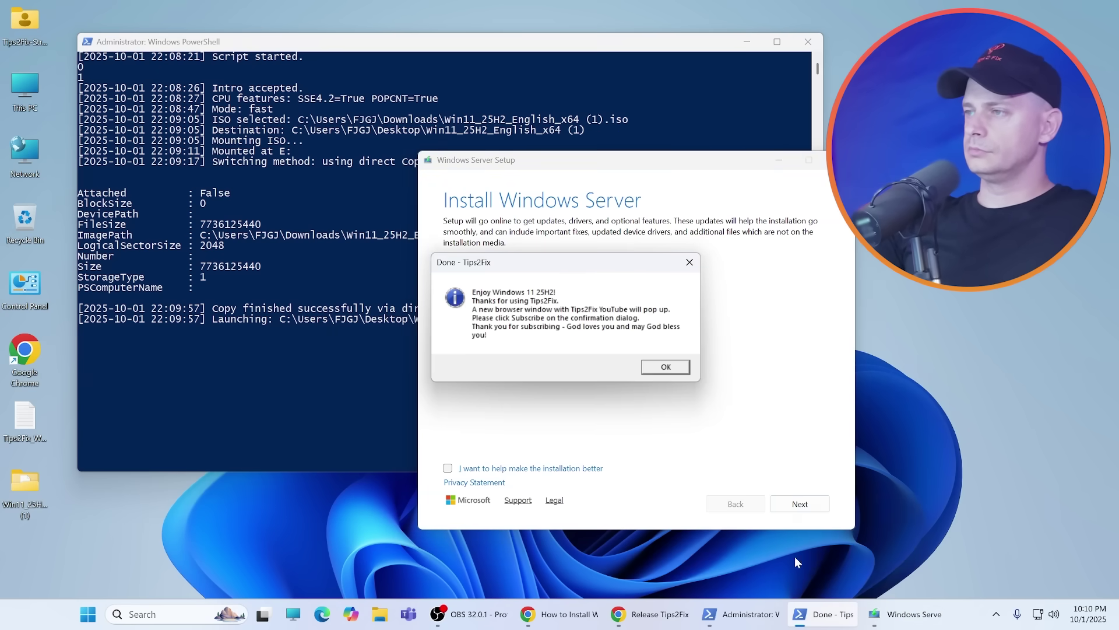
drag(547, 267, 187, 385)
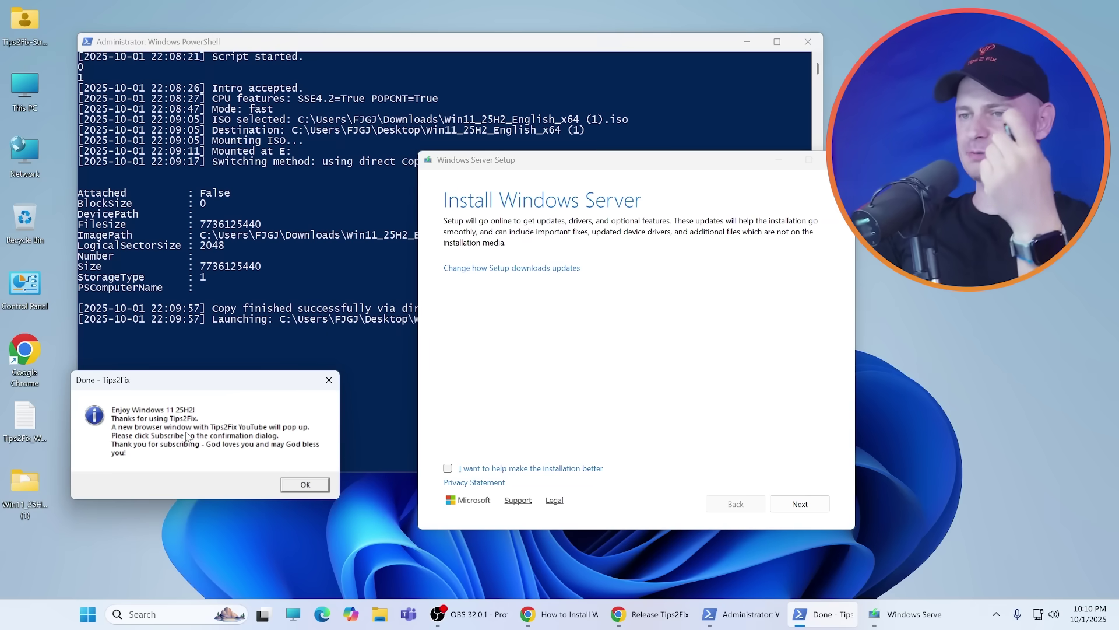
click(304, 484)
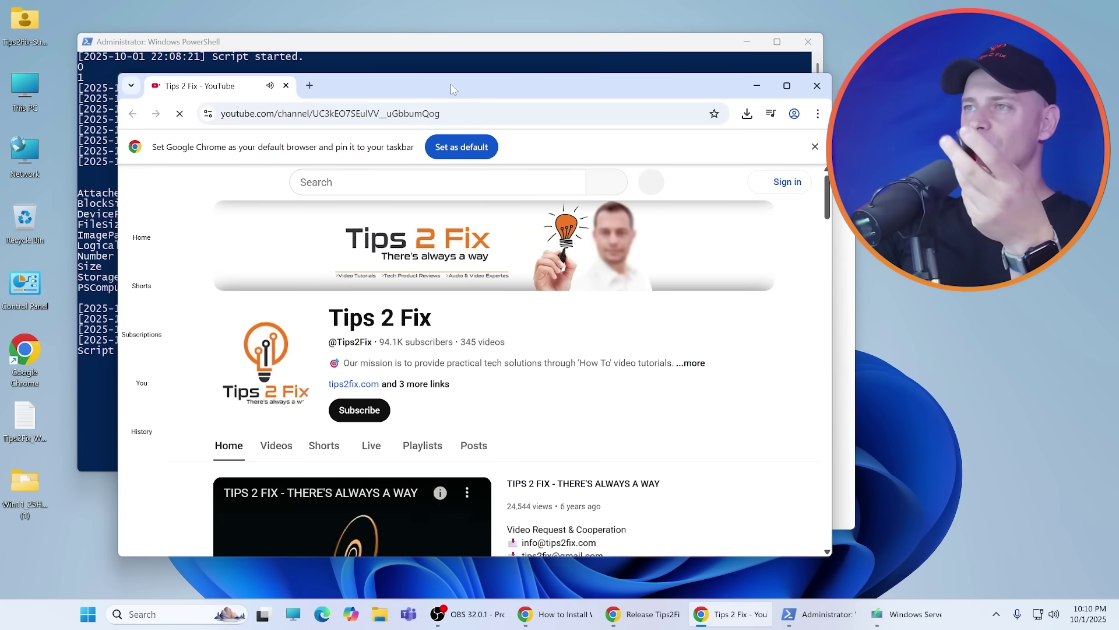
drag(478, 86, 406, 79)
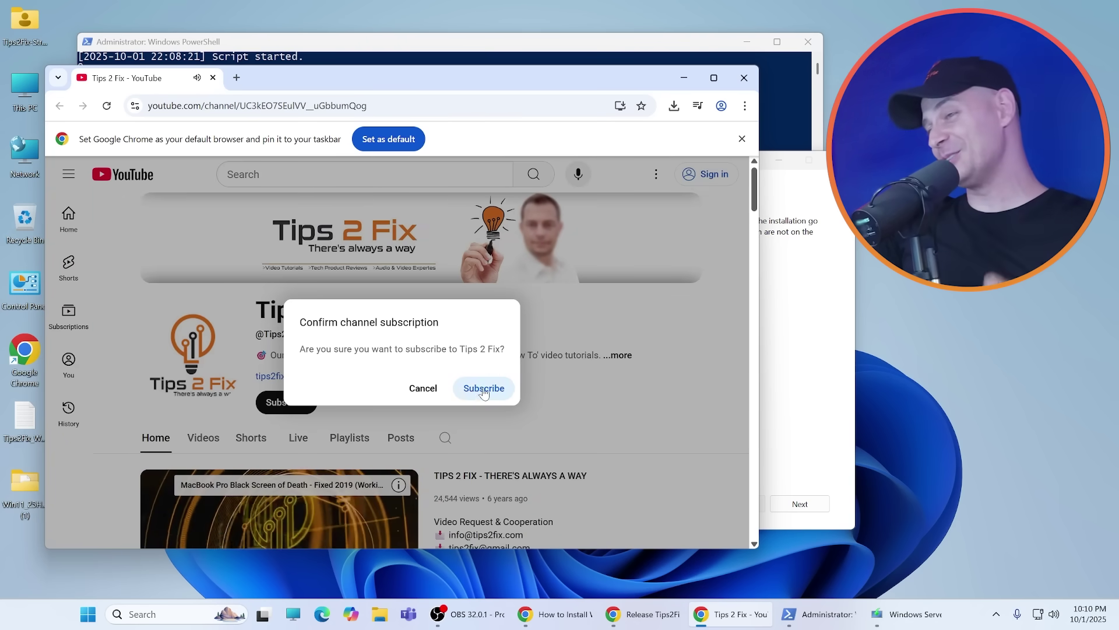
click(746, 80)
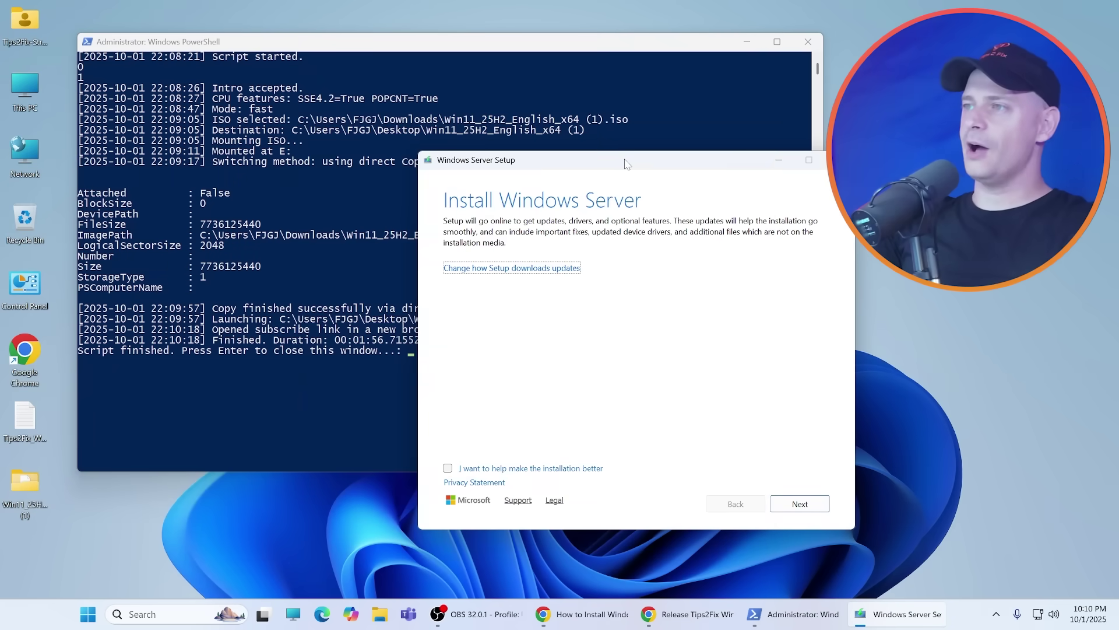
- Choose Not right now for Setup updates and continue
click(379, 245)
click(354, 287)
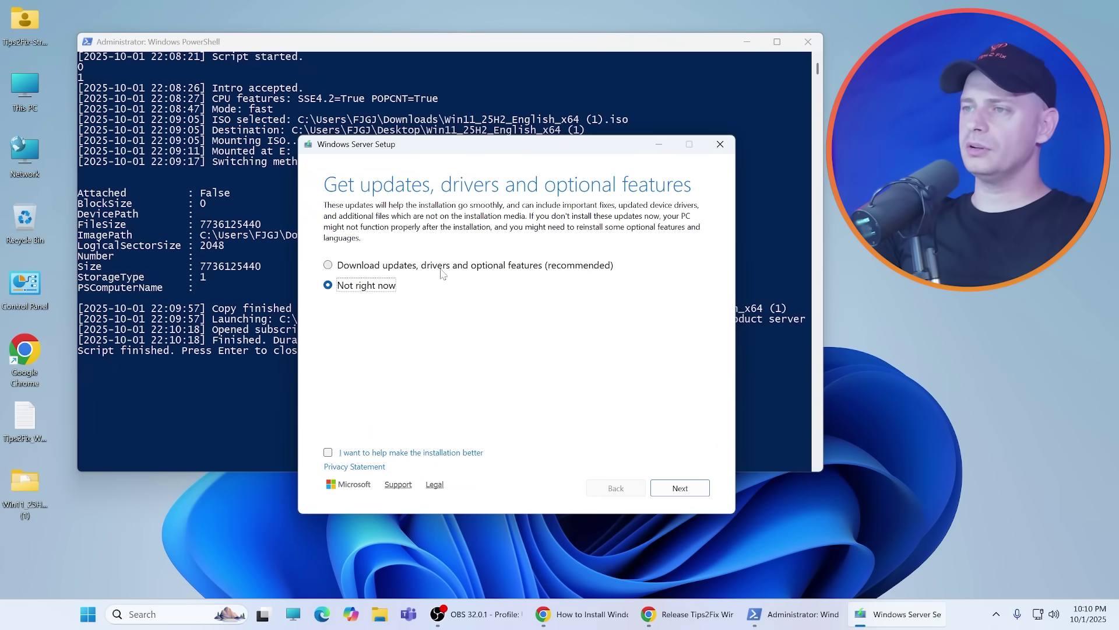
click(686, 482)
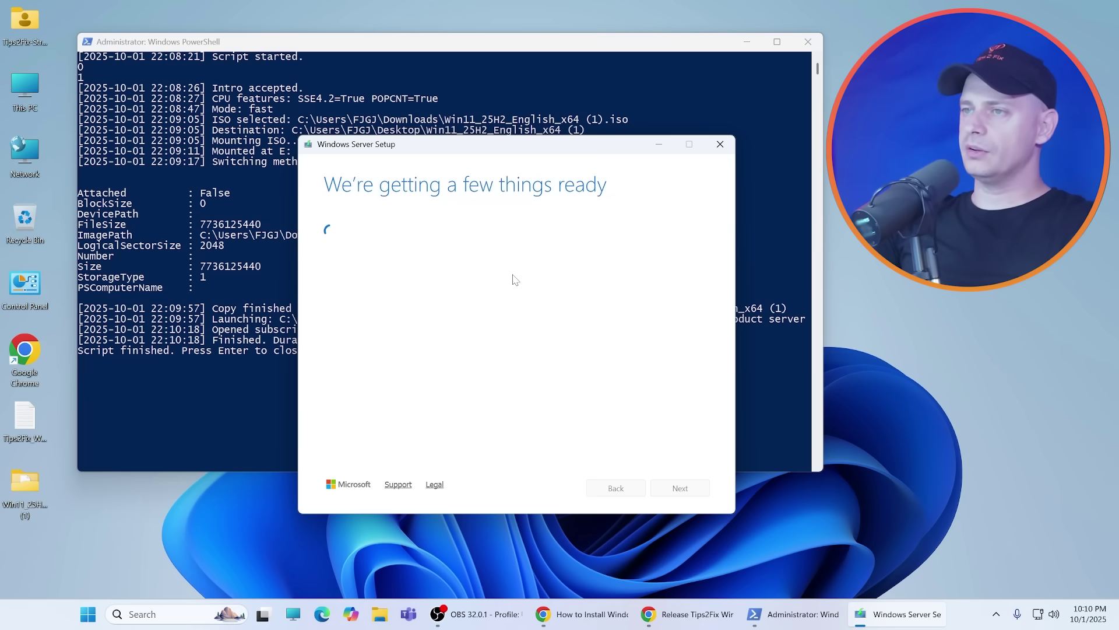
- Accept the license terms and start the install, keeping files, settings and apps
drag(444, 149, 275, 159)
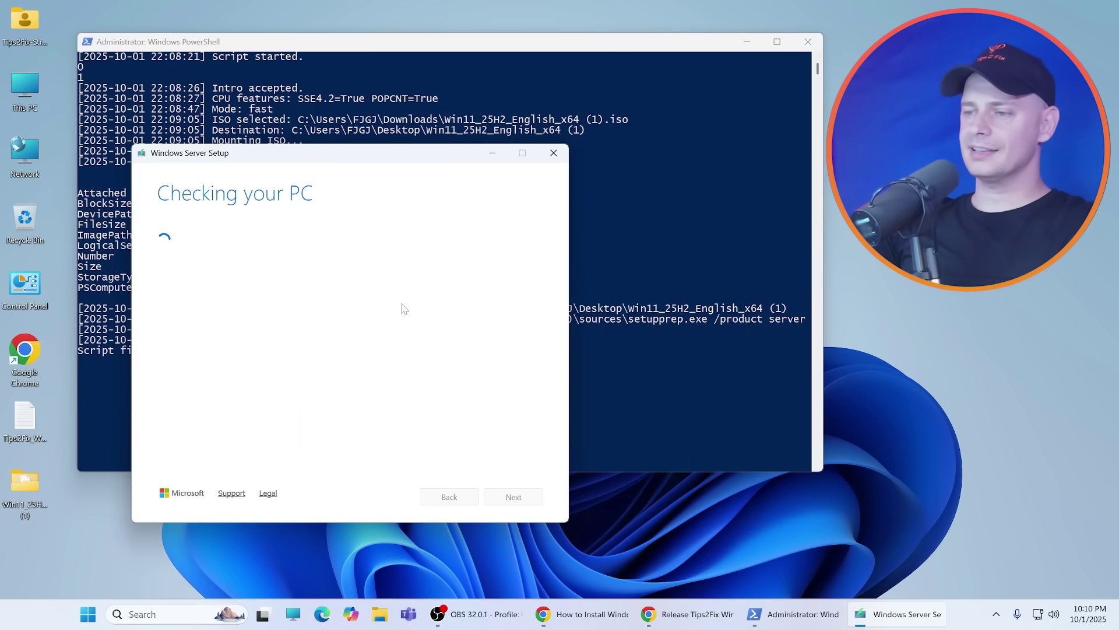
click(513, 496)
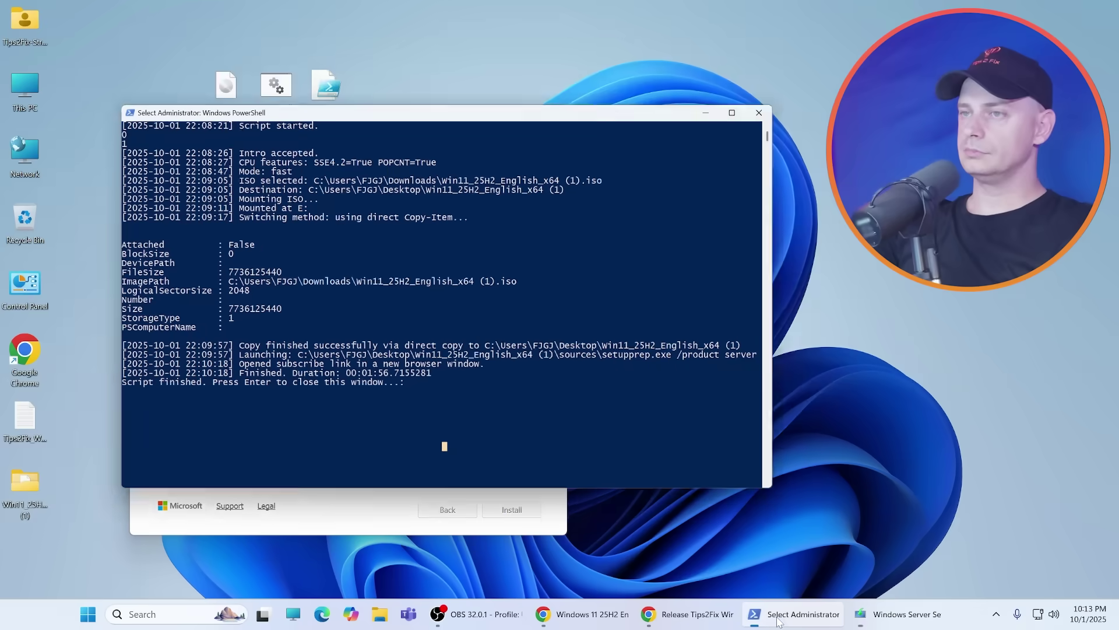
click(379, 524)
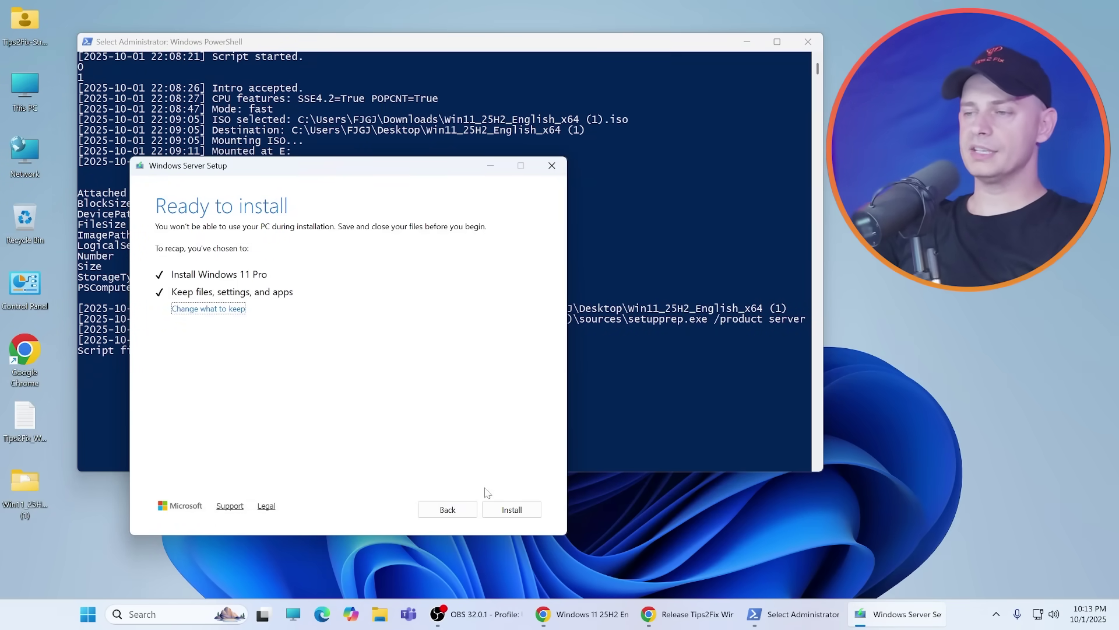
click(509, 510)
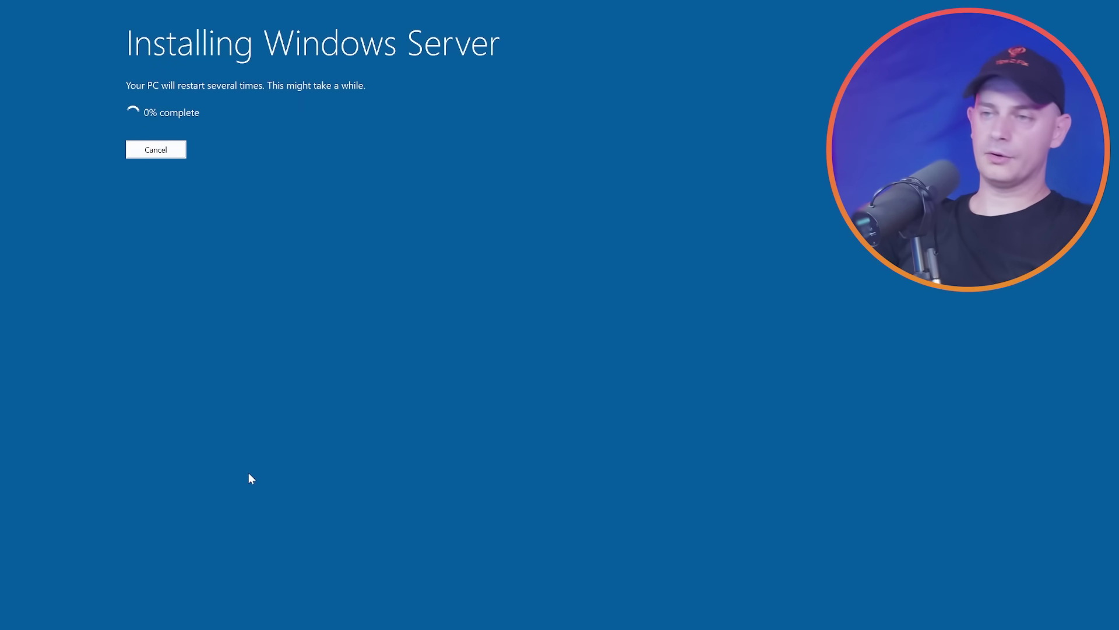
- Open the Start menu after Setup fails with error 0xC1900101 and rolls back
key(super)
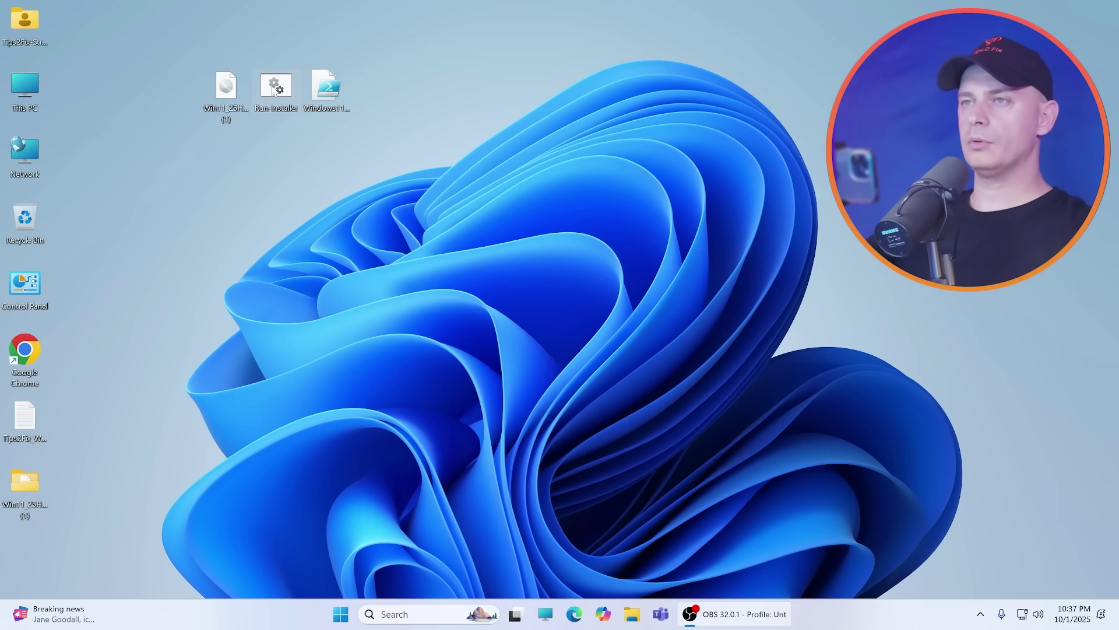
- Run Run-Installer as administrator, accepting the warning, introduction and CPU feature check
right_click(272, 88)
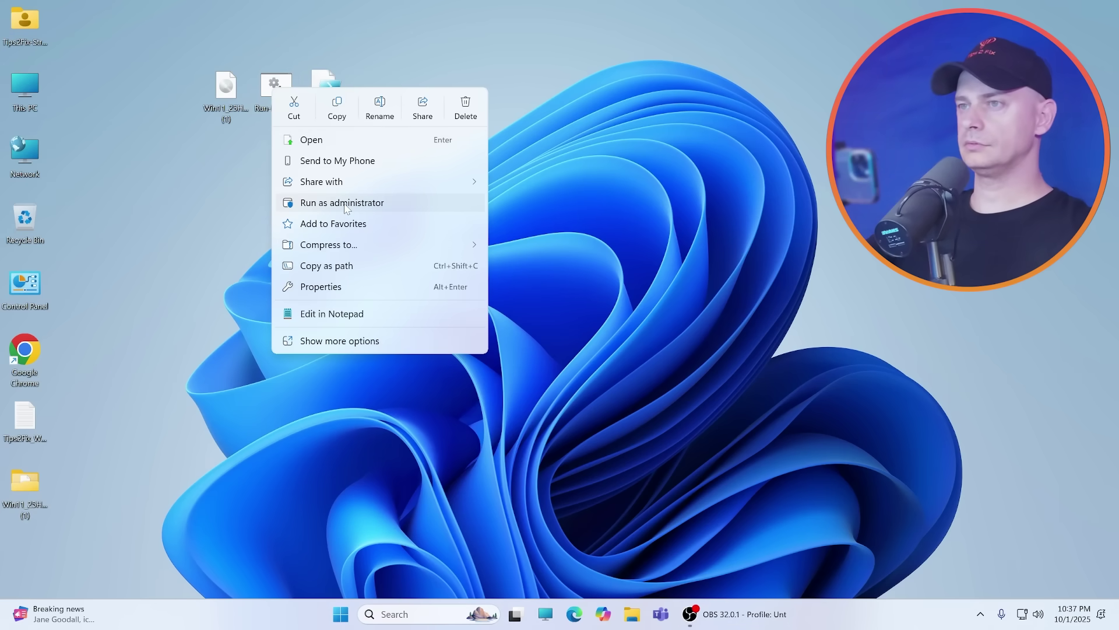
click(346, 208)
click(600, 324)
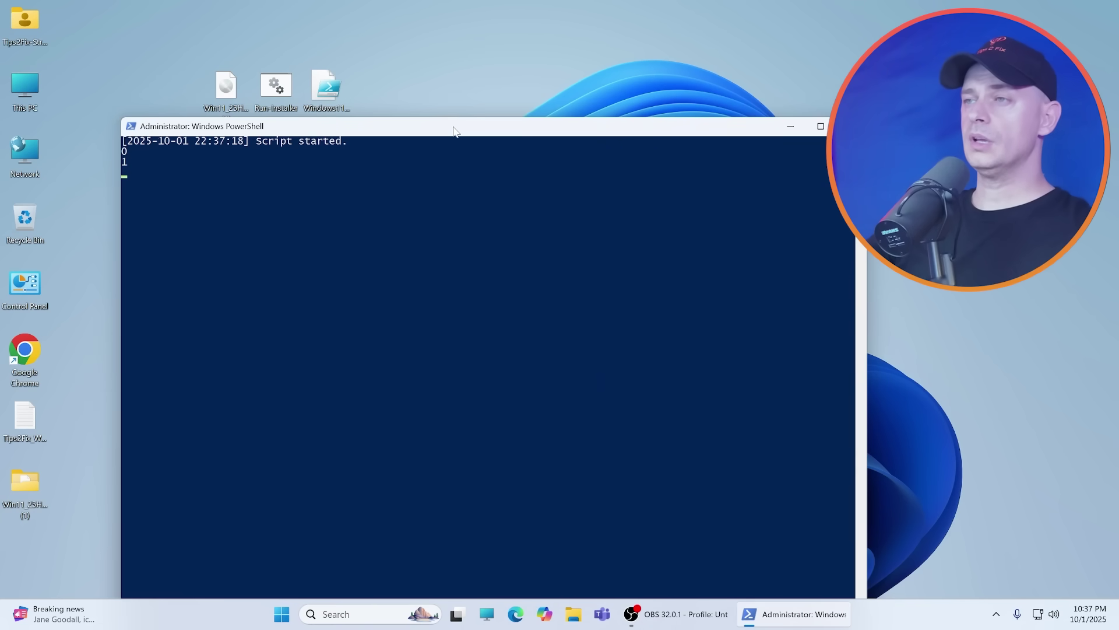
click(737, 337)
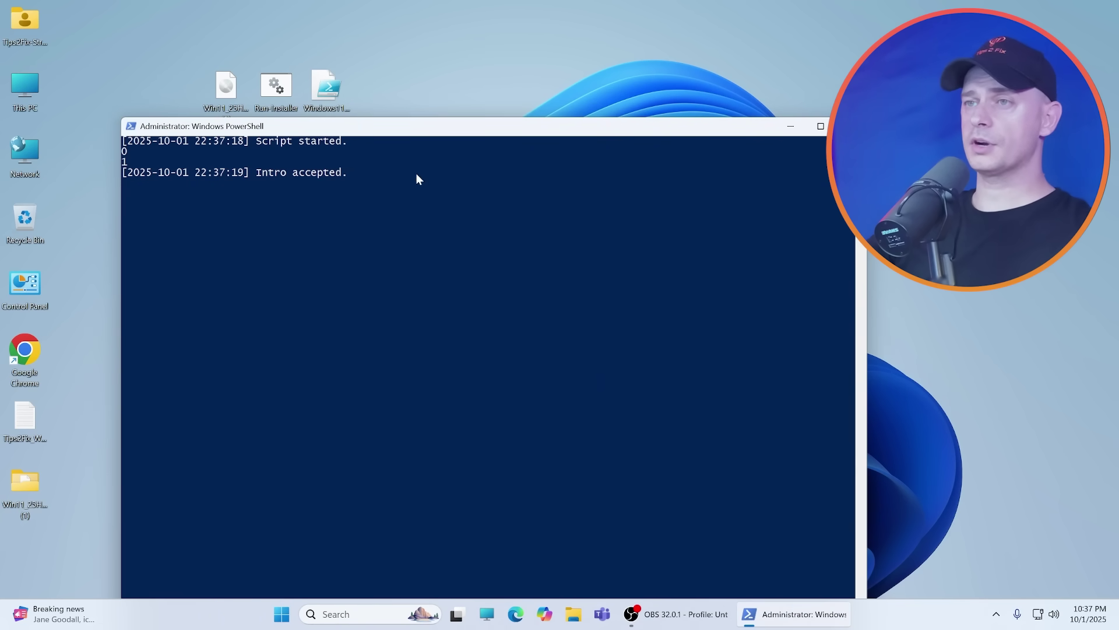
click(579, 348)
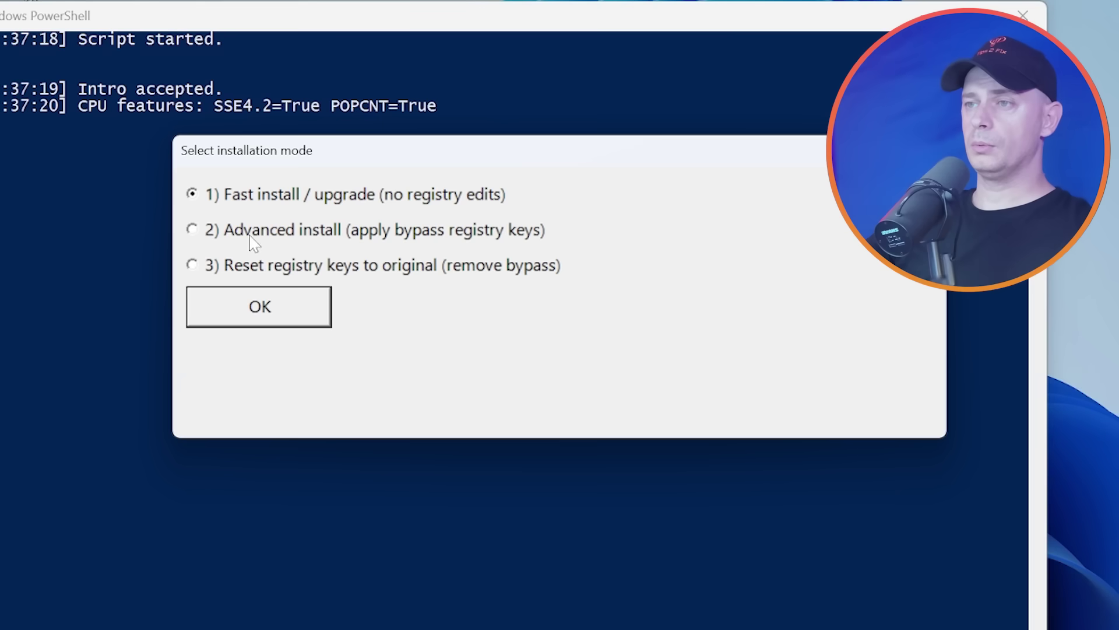
- Choose Advanced install mode with bypass keys and load the Win11_25H2_English_x64 (1) ISO
click(372, 266)
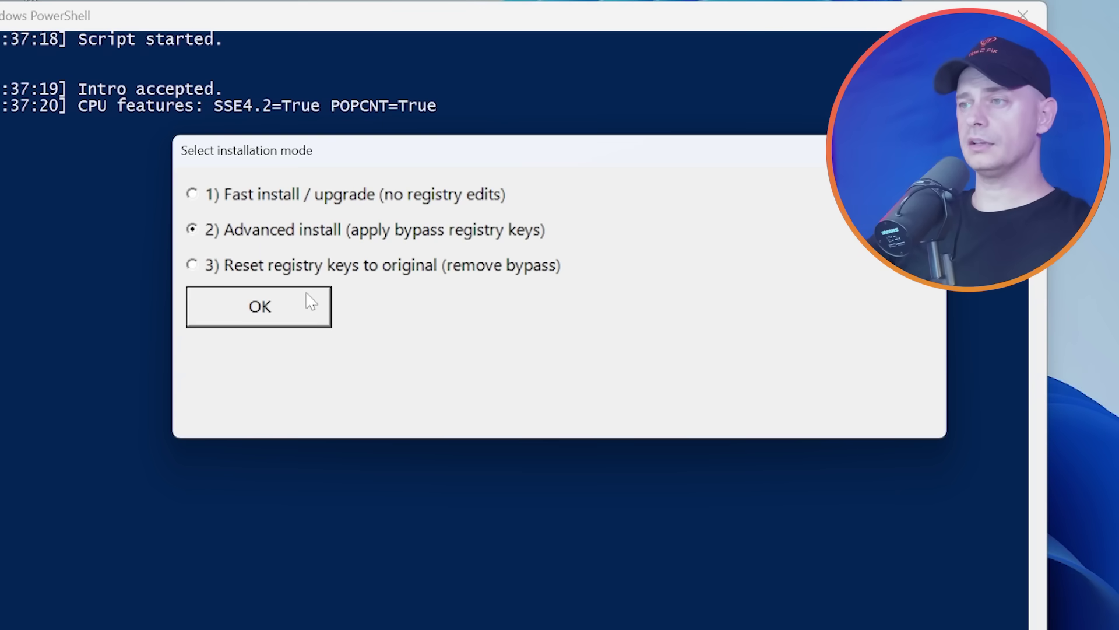
click(271, 304)
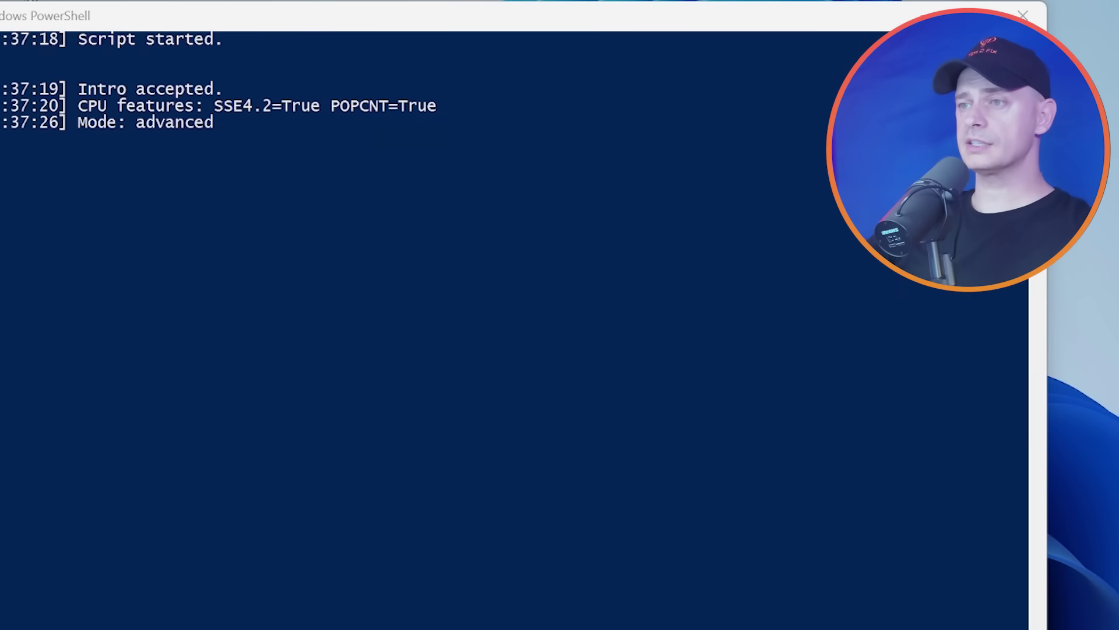
click(307, 197)
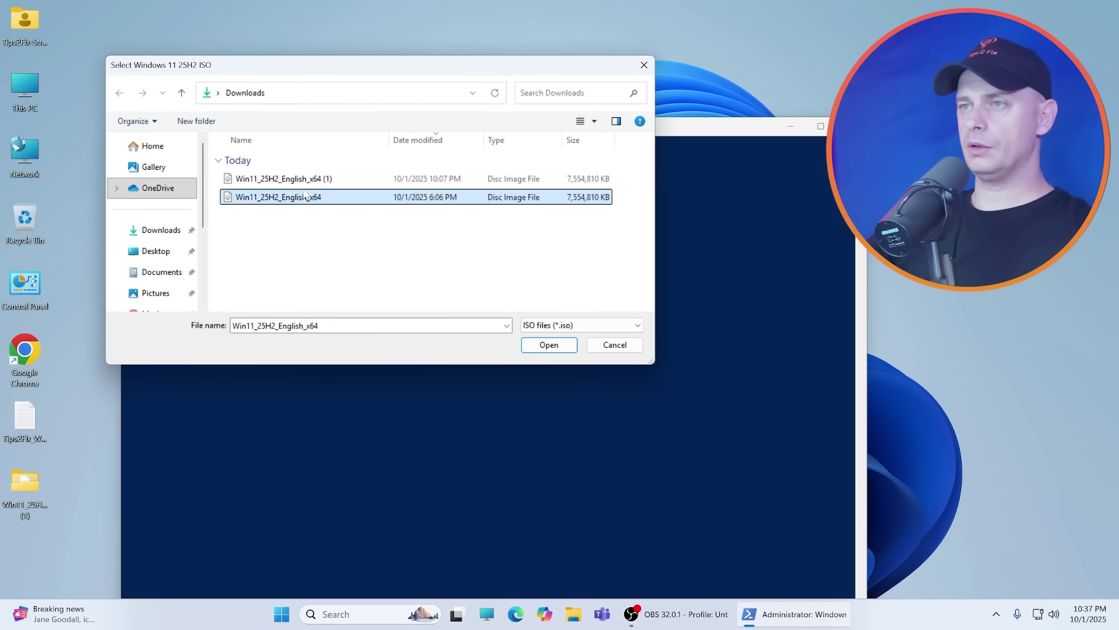
click(306, 182)
click(548, 346)
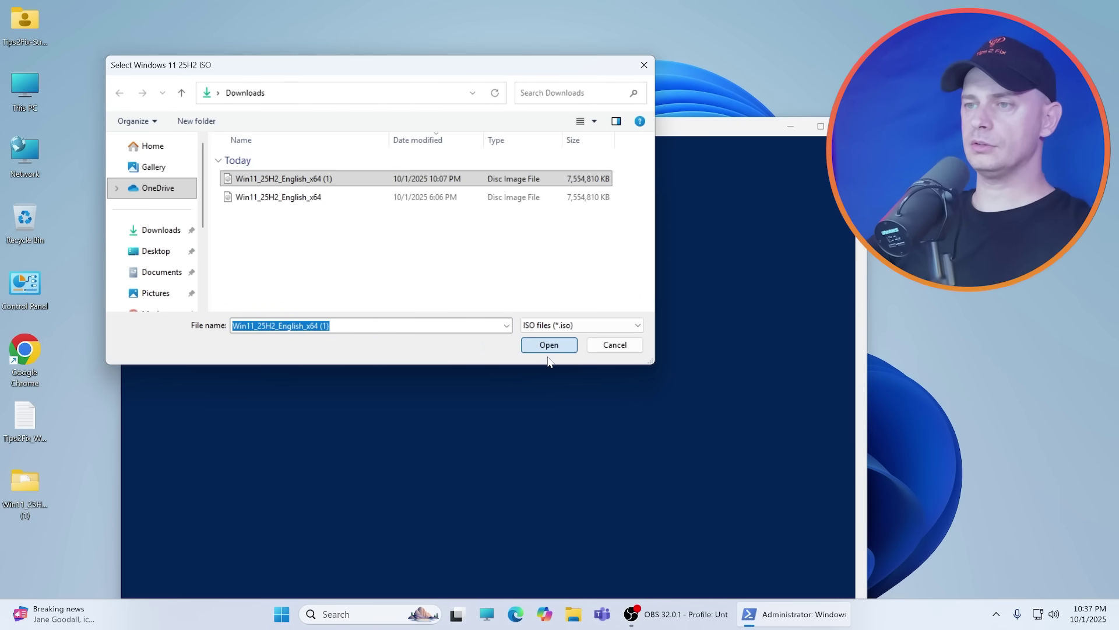
click(551, 345)
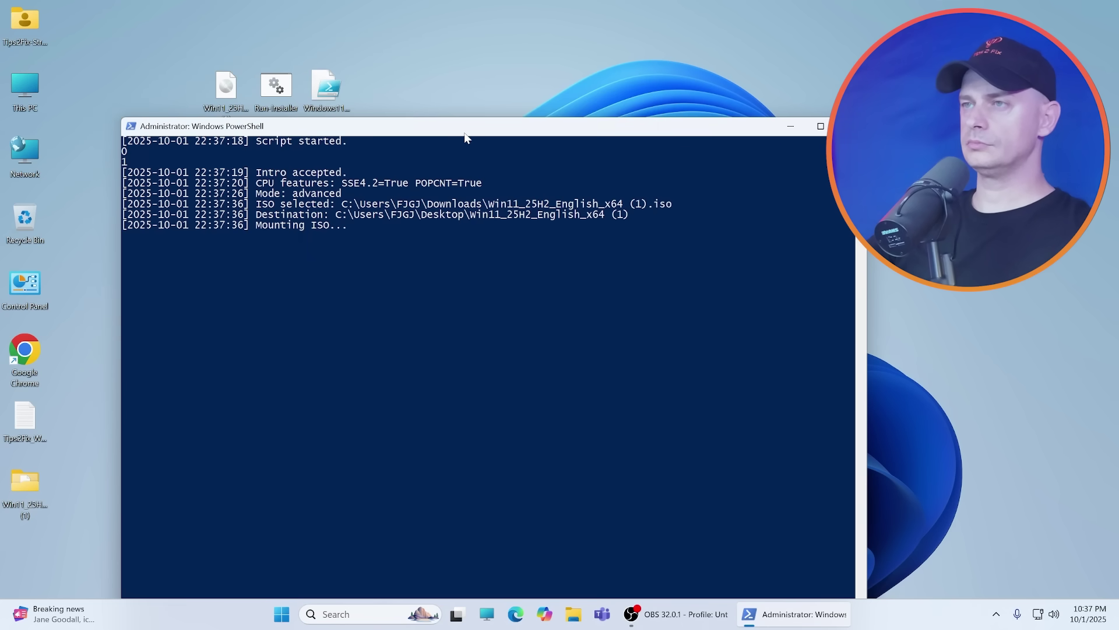
drag(449, 133, 413, 43)
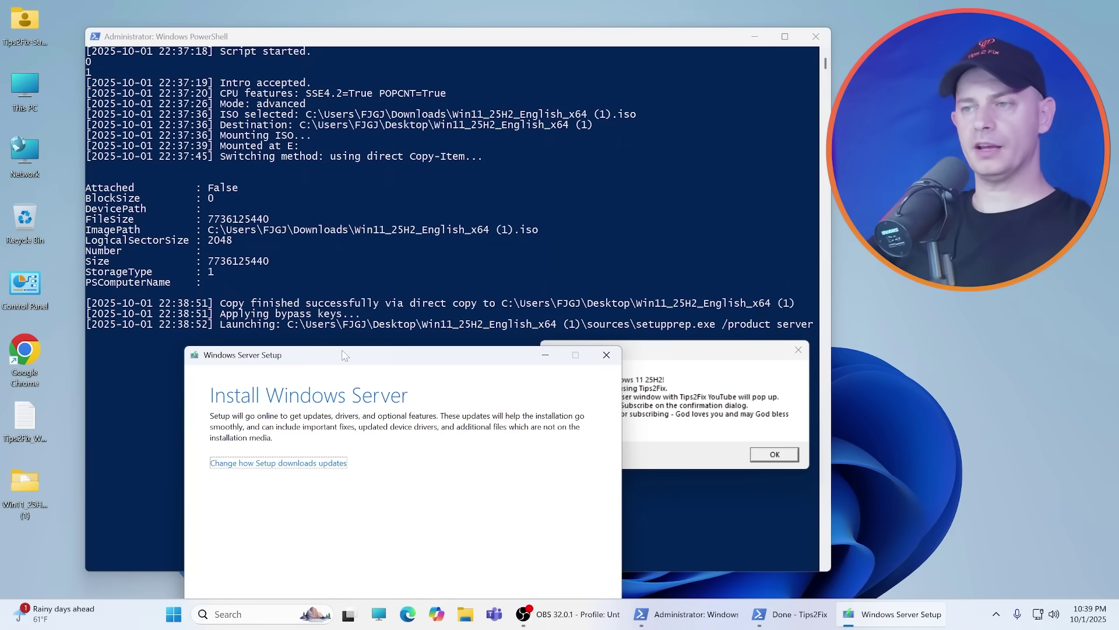
- Get past the Setup intro and choose Not right now for updates
click(362, 226)
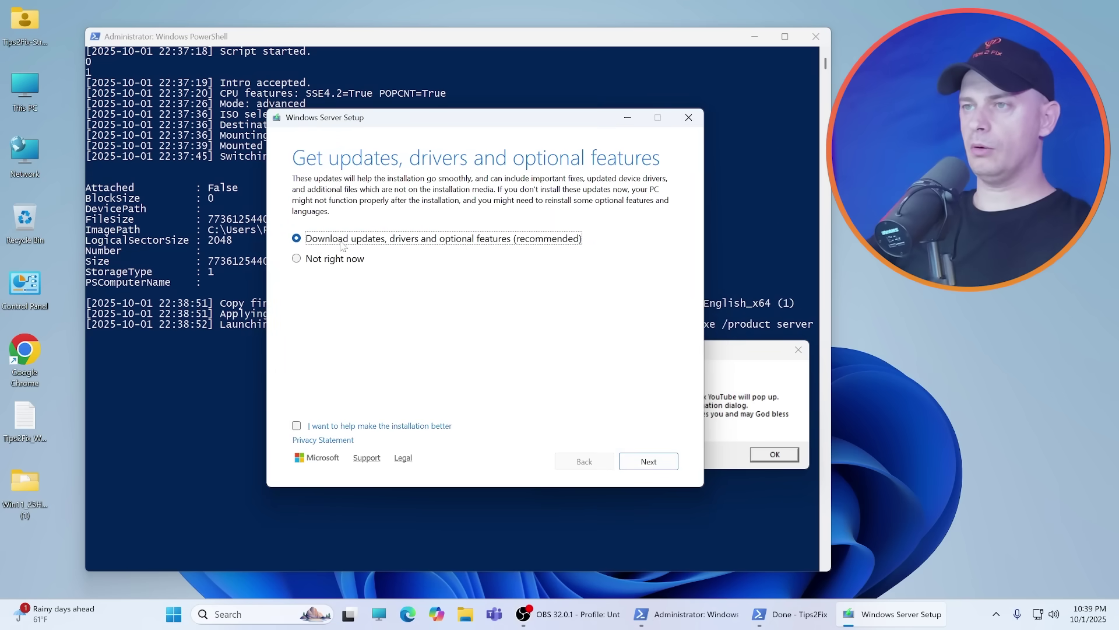
click(319, 260)
click(652, 463)
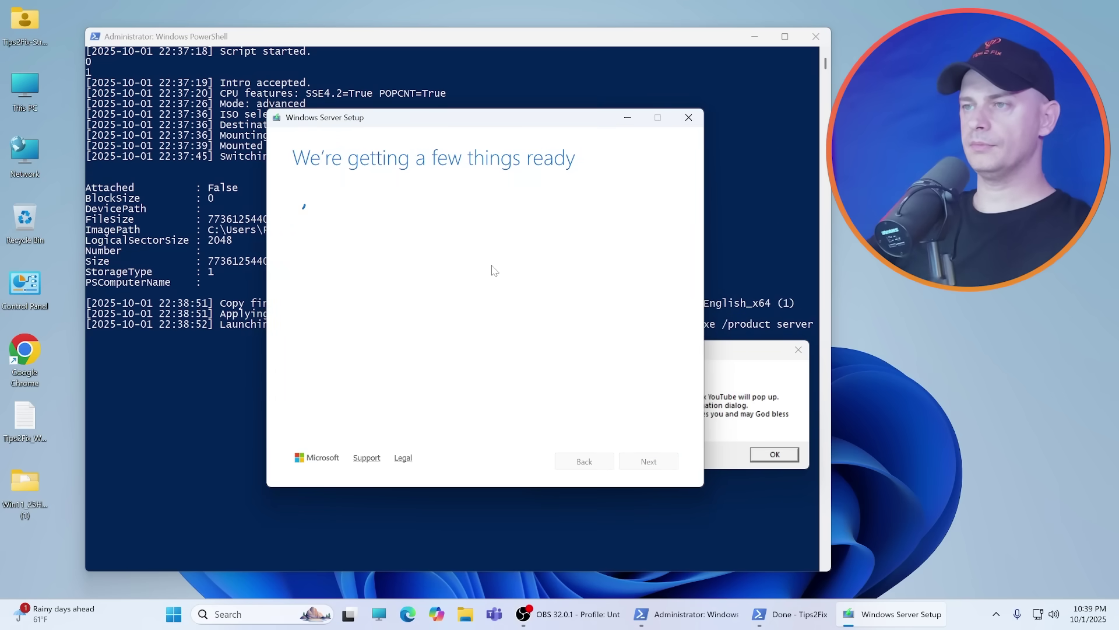
- Dismiss the Tips2Fix Done message and close the YouTube channel page
click(752, 357)
click(773, 455)
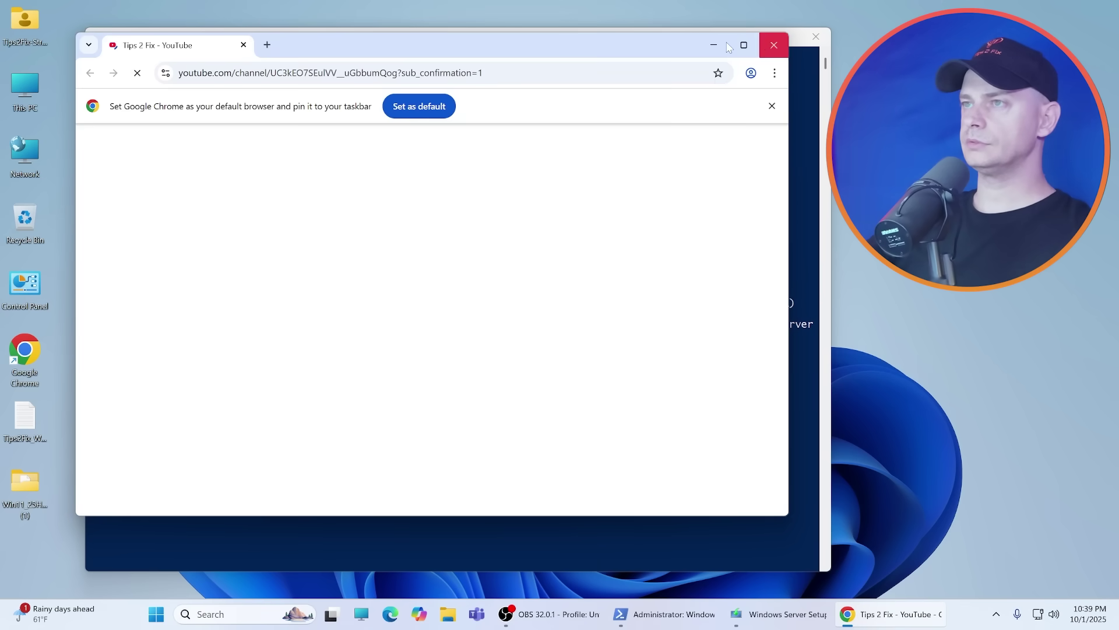
click(773, 45)
- Accept the license, keep files, settings and apps, and start installing Windows 11 Pro
drag(325, 95, 361, 131)
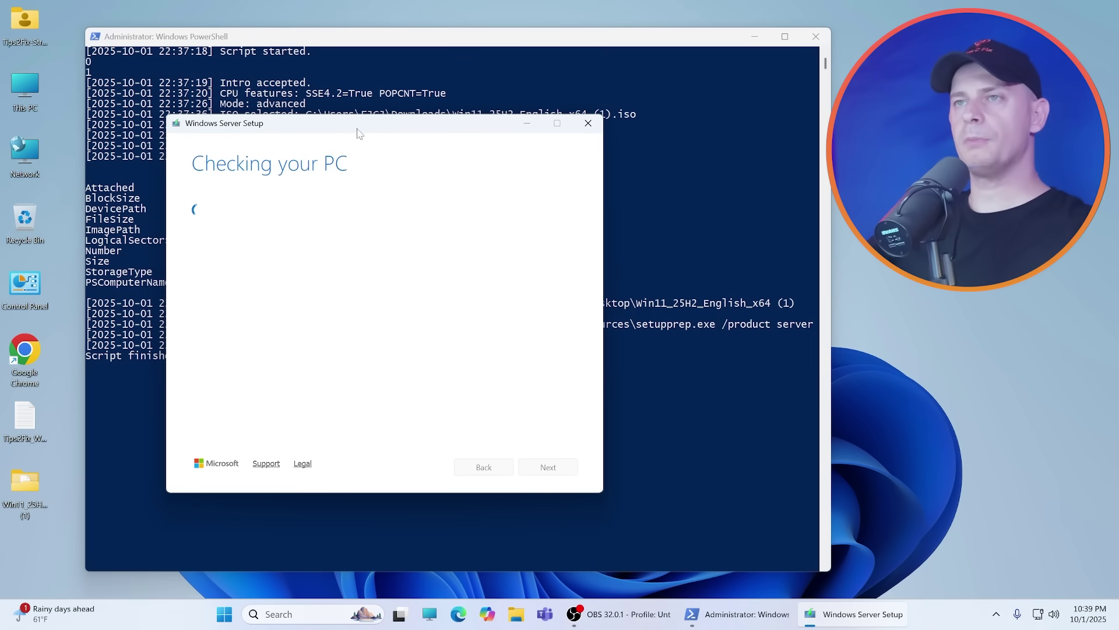
click(547, 467)
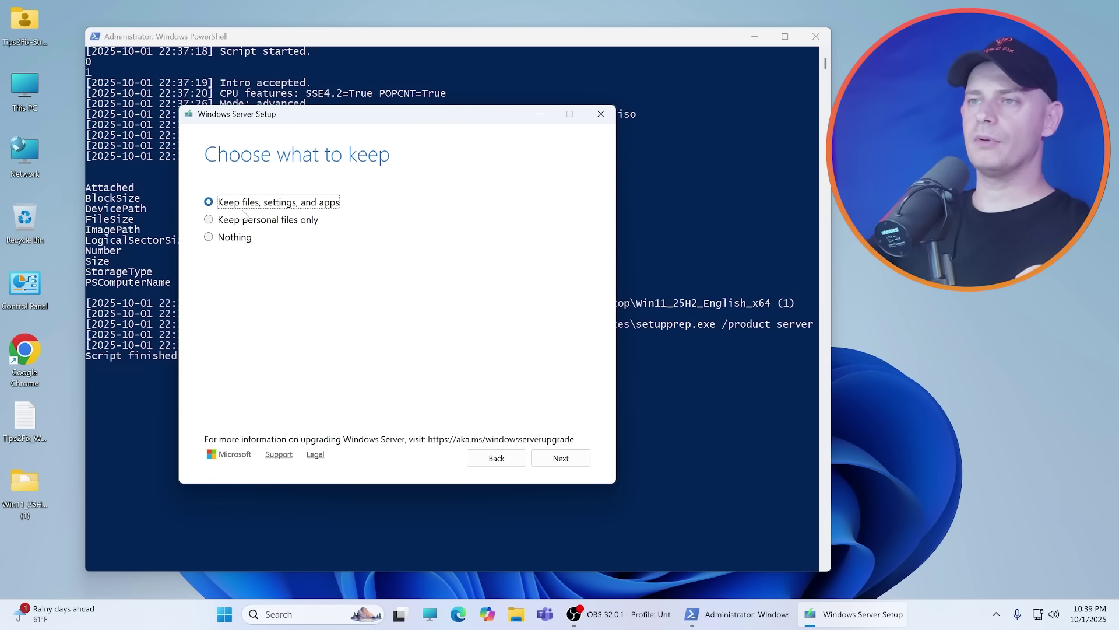
click(555, 457)
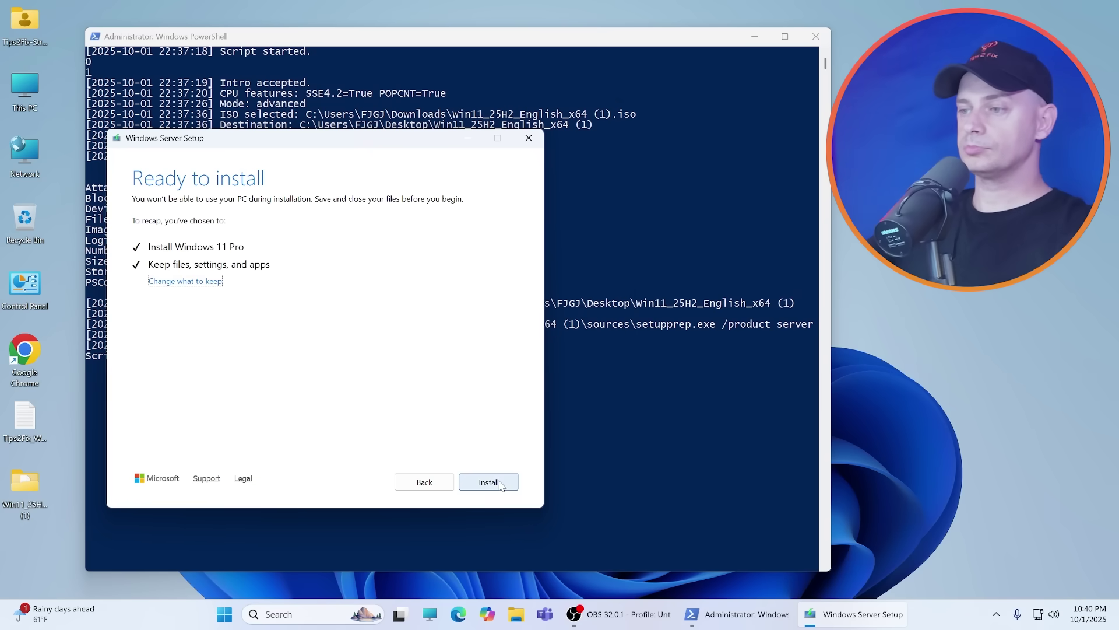
click(488, 484)
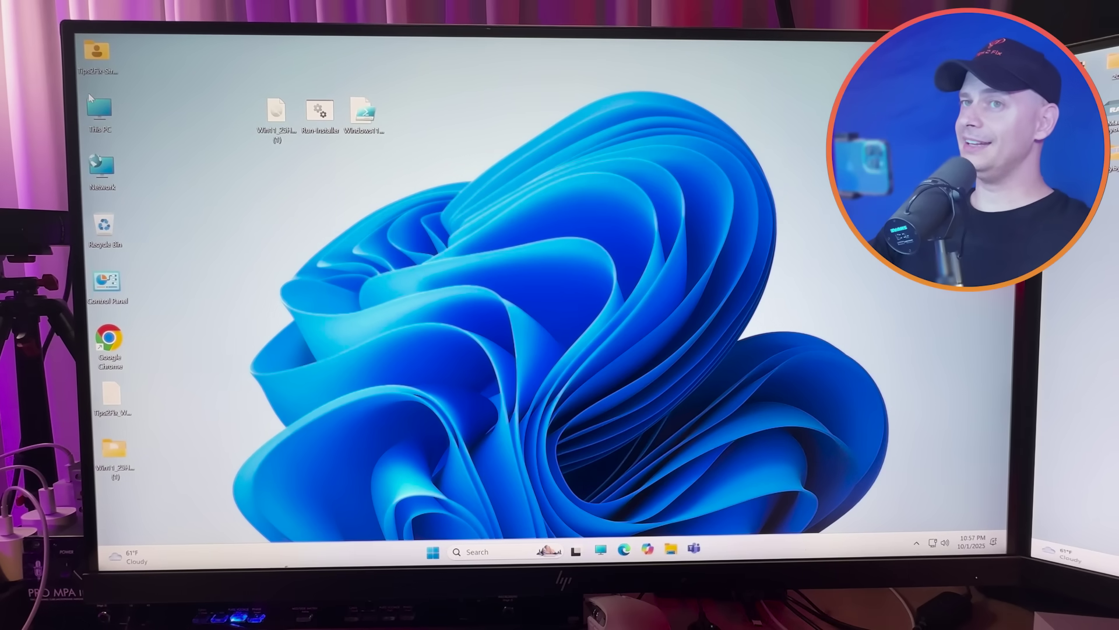
- Open the Settings About page to check the upgraded Windows version
key(super+Pause)
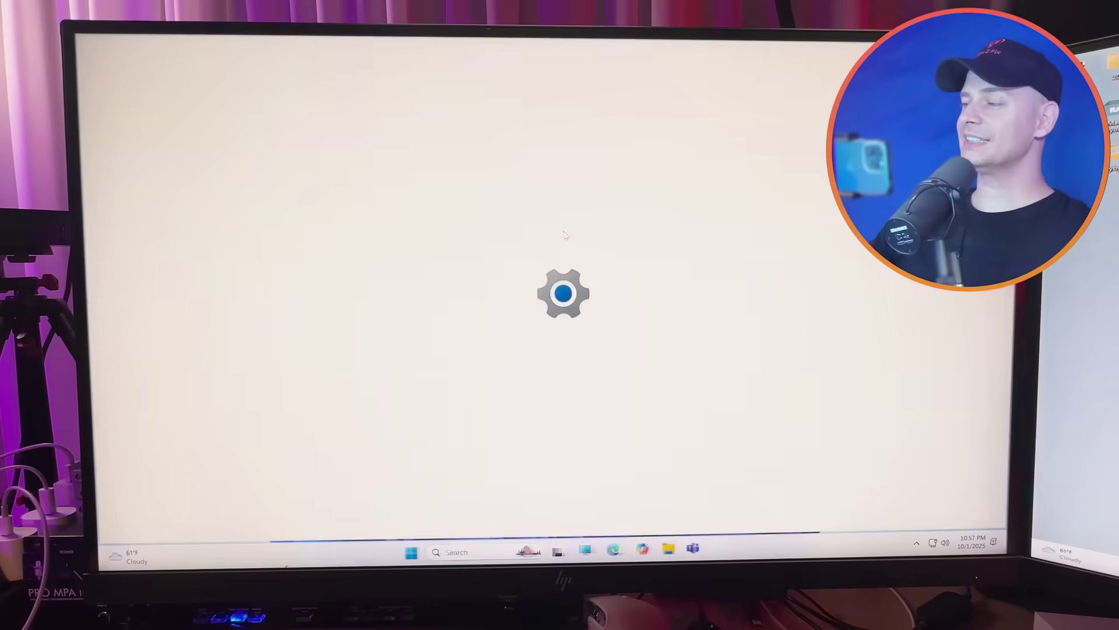
- Verify Settings shows version 25H2 with its cumulative update downloading, then minimize the window
scroll(504, 173, up, 3)
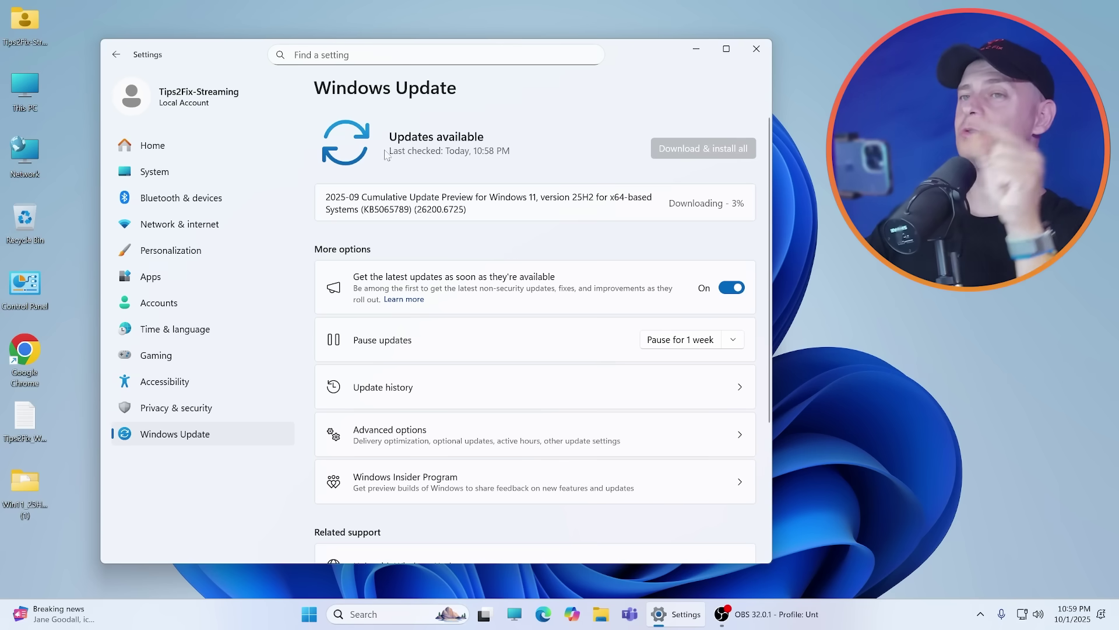
click(697, 50)
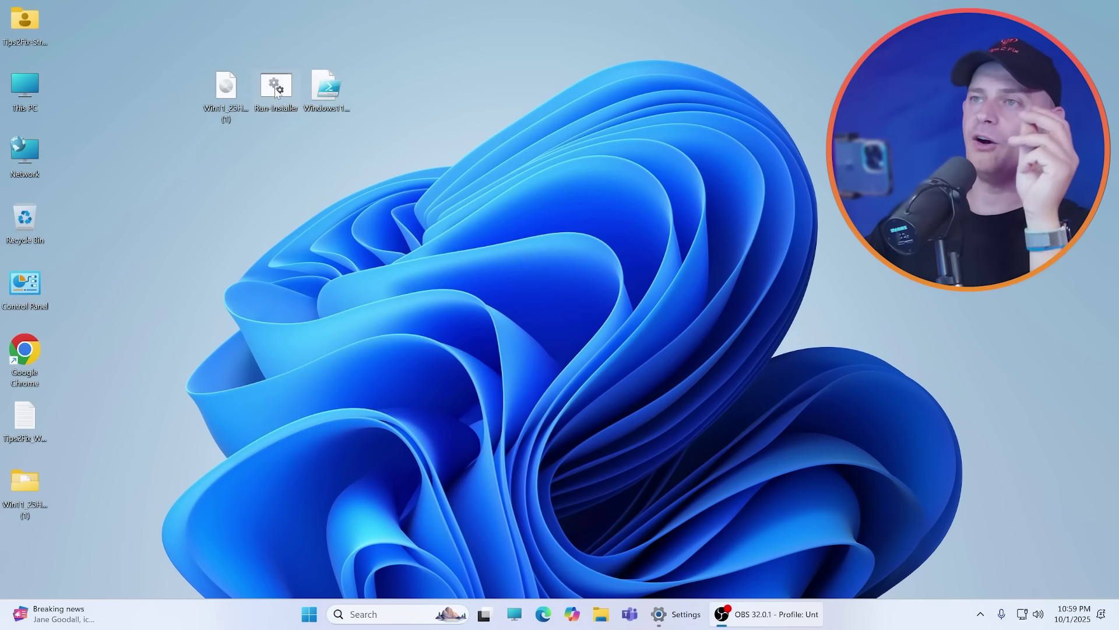